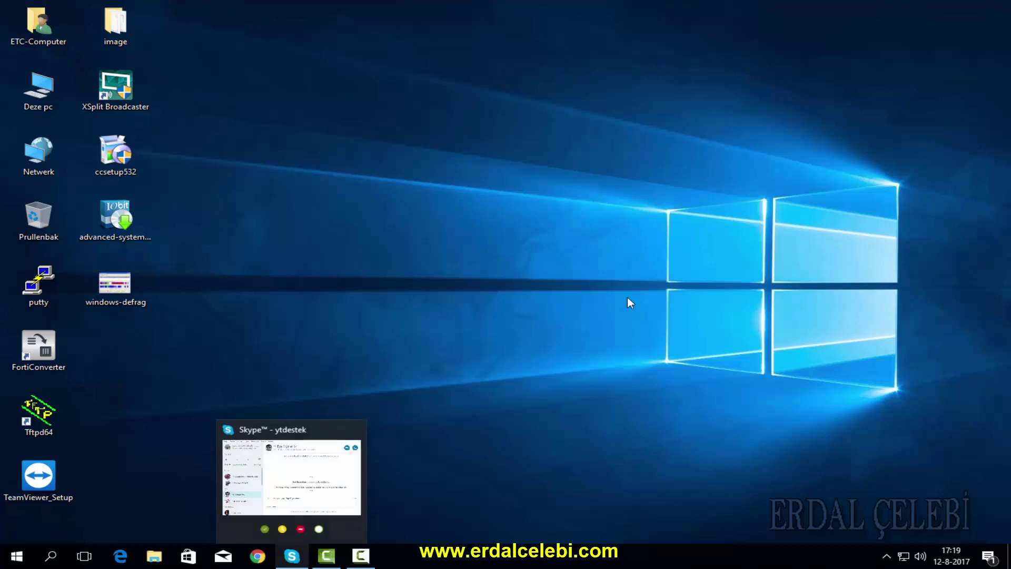
{"action": "left_click_drag", "start_coordinate": [210, 105], "coordinate": [126, 292]}
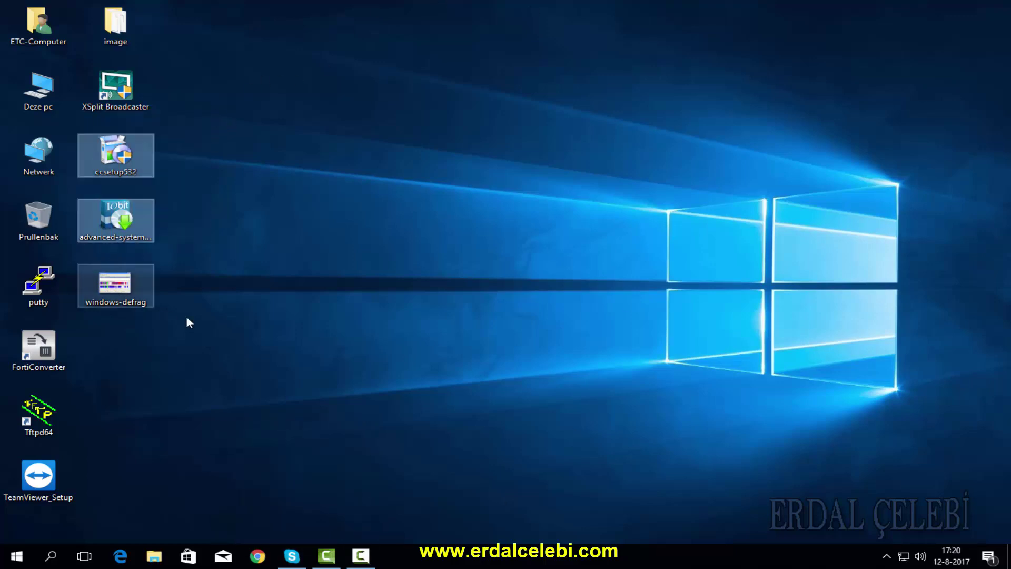
{"action": "left_click", "coordinate": [116, 284]}
{"action": "left_click_drag", "start_coordinate": [187, 116], "coordinate": [78, 352]}
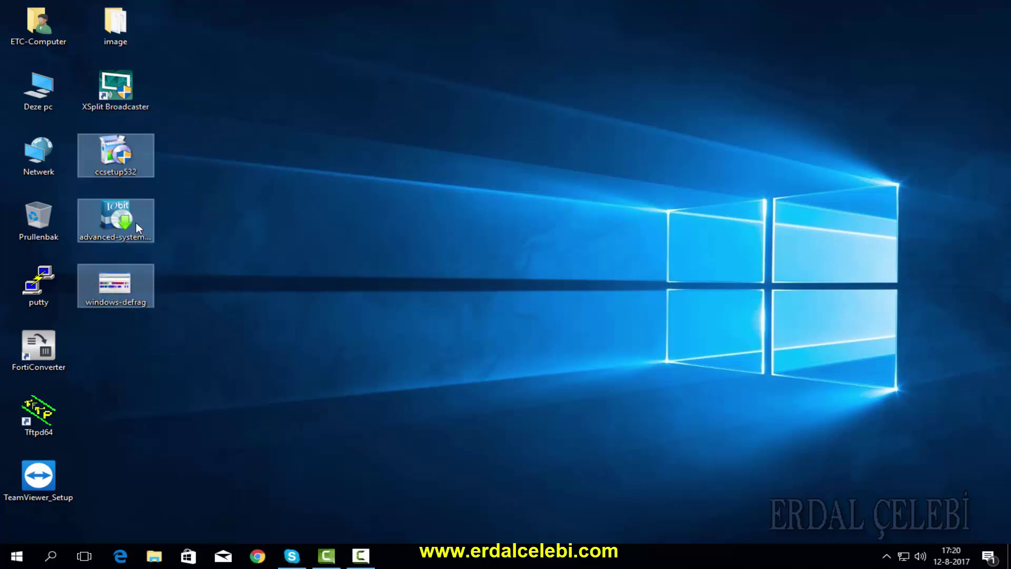
{"action": "left_click_drag", "start_coordinate": [136, 222], "coordinate": [114, 151]}
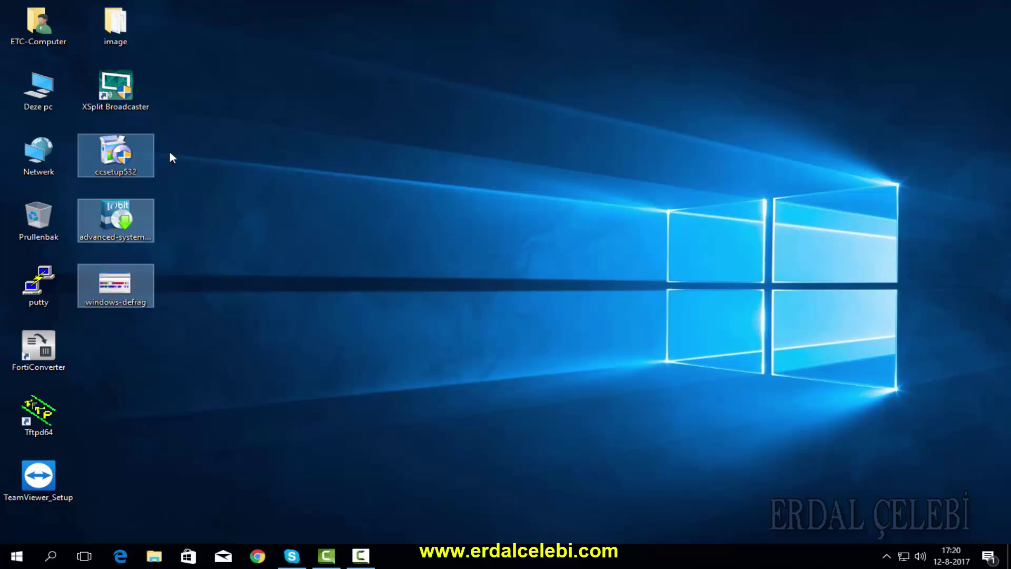
{"action": "left_click", "coordinate": [170, 153]}
{"action": "right_click", "coordinate": [172, 149]}
{"action": "left_click", "coordinate": [198, 186]}
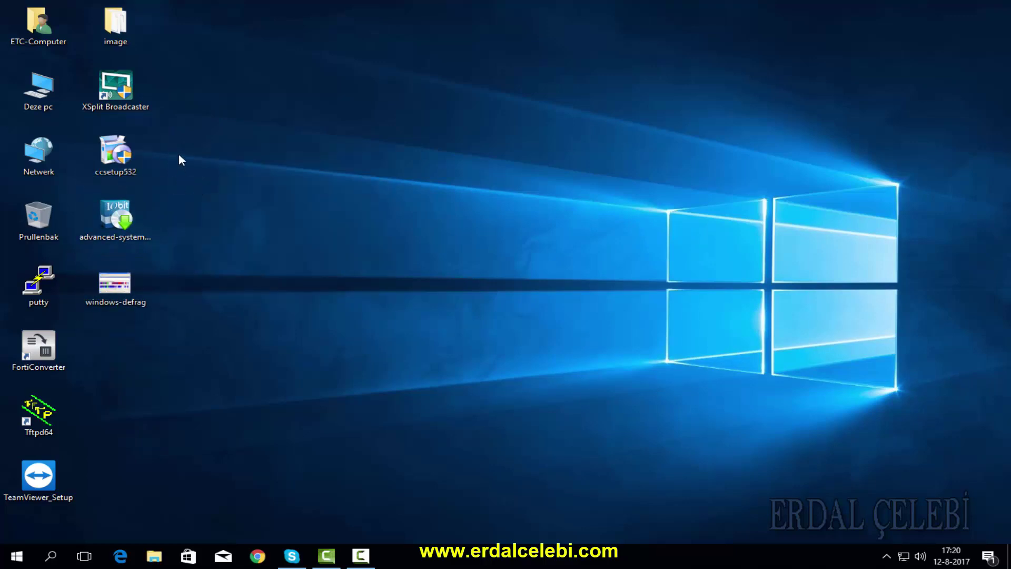
{"action": "left_click_drag", "start_coordinate": [181, 138], "coordinate": [78, 245]}
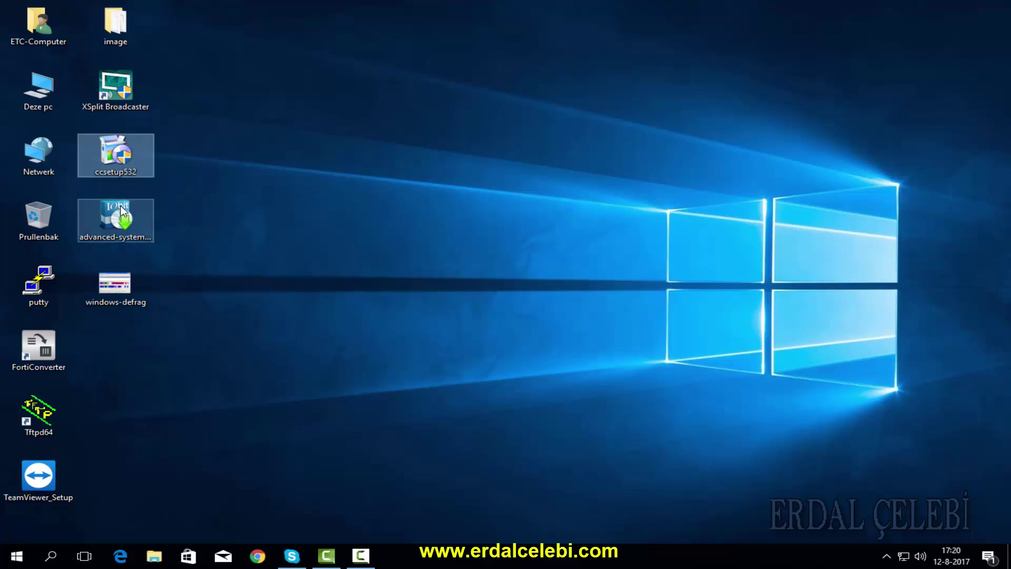
{"action": "left_click", "coordinate": [150, 230], "text": "ctrl"}
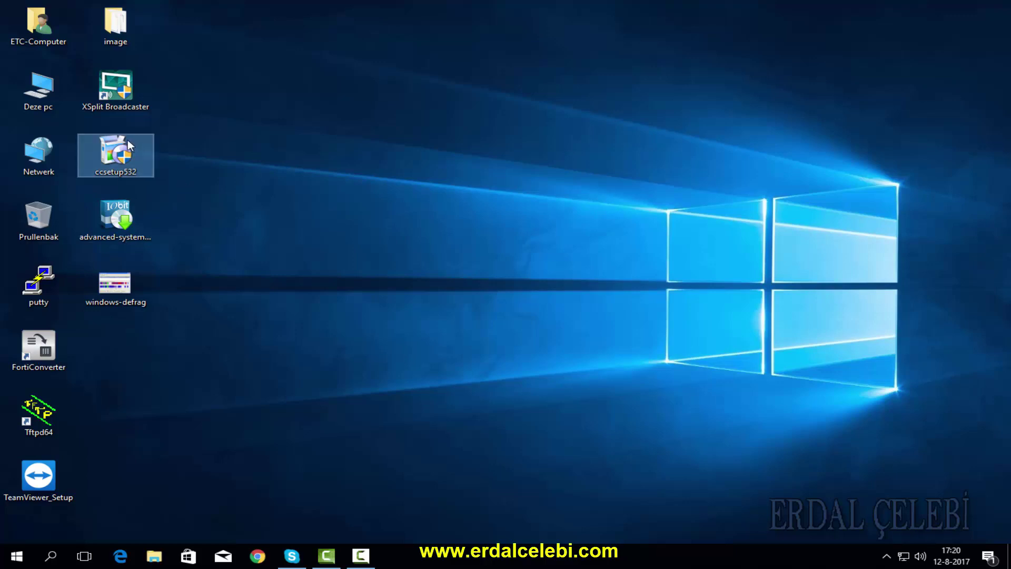
{"action": "left_click_drag", "start_coordinate": [207, 147], "coordinate": [110, 253]}
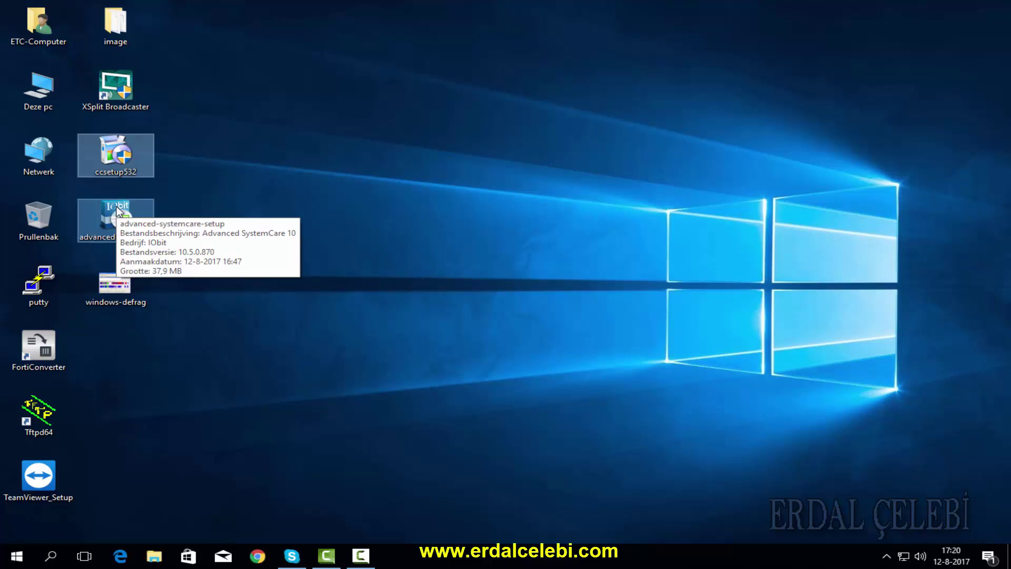
{"action": "left_click", "coordinate": [127, 174]}
{"action": "left_click", "coordinate": [133, 229]}
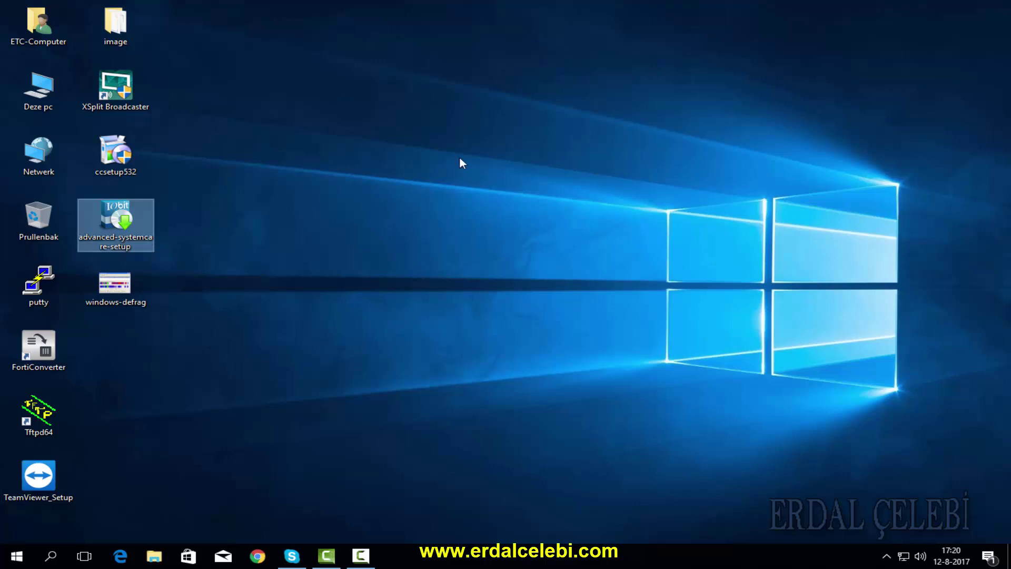
{"action": "left_click", "coordinate": [353, 162]}
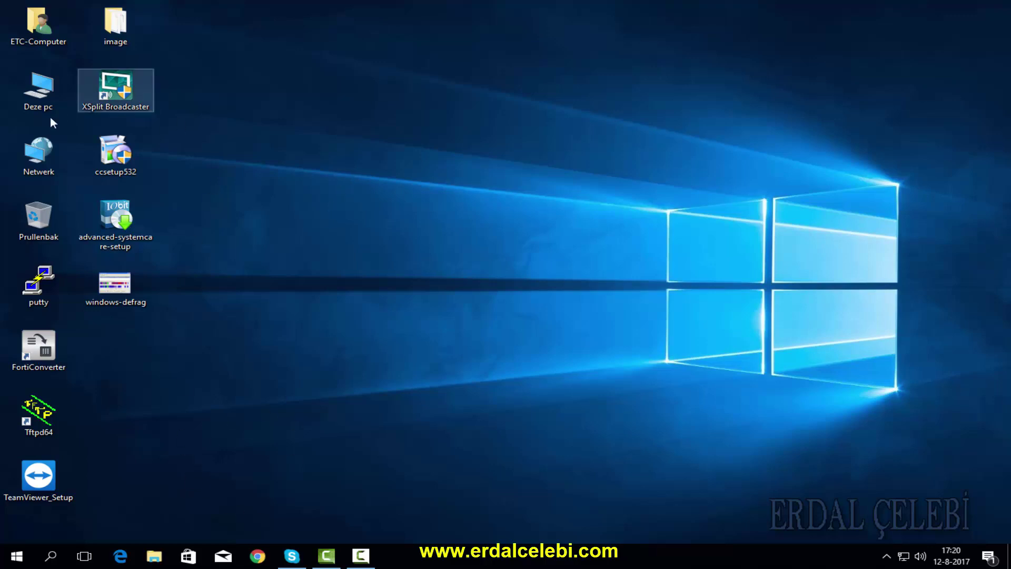
- Open the properties of Deze pc, go to the advanced system settings and open the startup and recovery settings
{"action": "right_click", "coordinate": [62, 92]}
{"action": "left_click", "coordinate": [120, 237]}
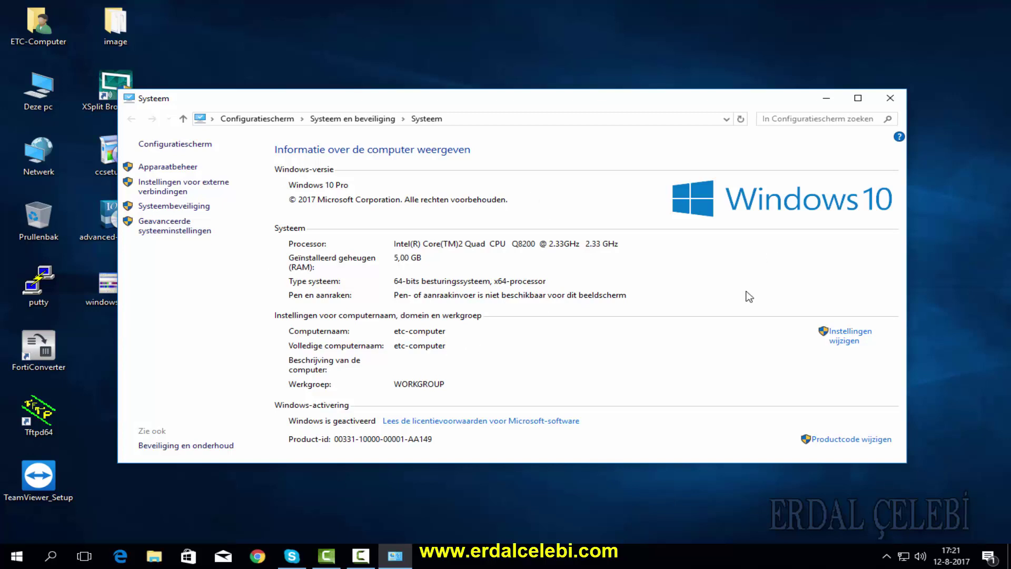
{"action": "left_click", "coordinate": [159, 231]}
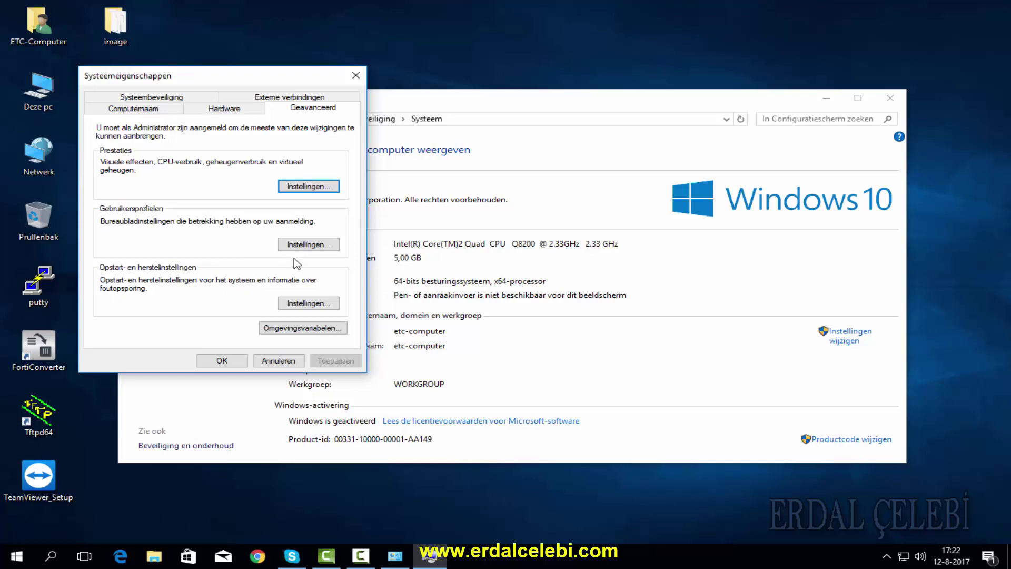
{"action": "left_click", "coordinate": [300, 303]}
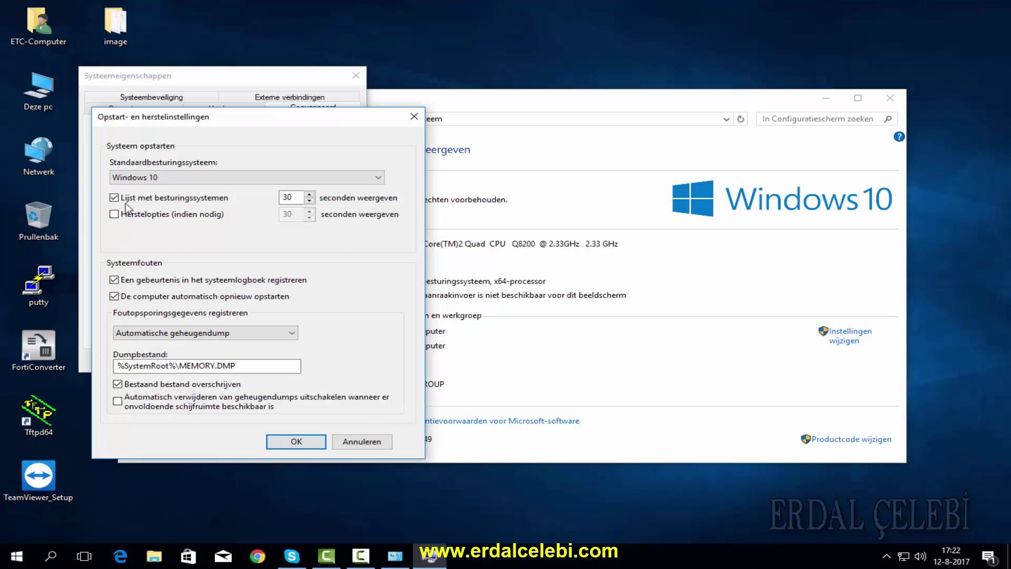
- Check the available default operating systems, disable displaying the list of operating systems at startup, and confirm the startup settings
{"action": "left_click", "coordinate": [377, 175]}
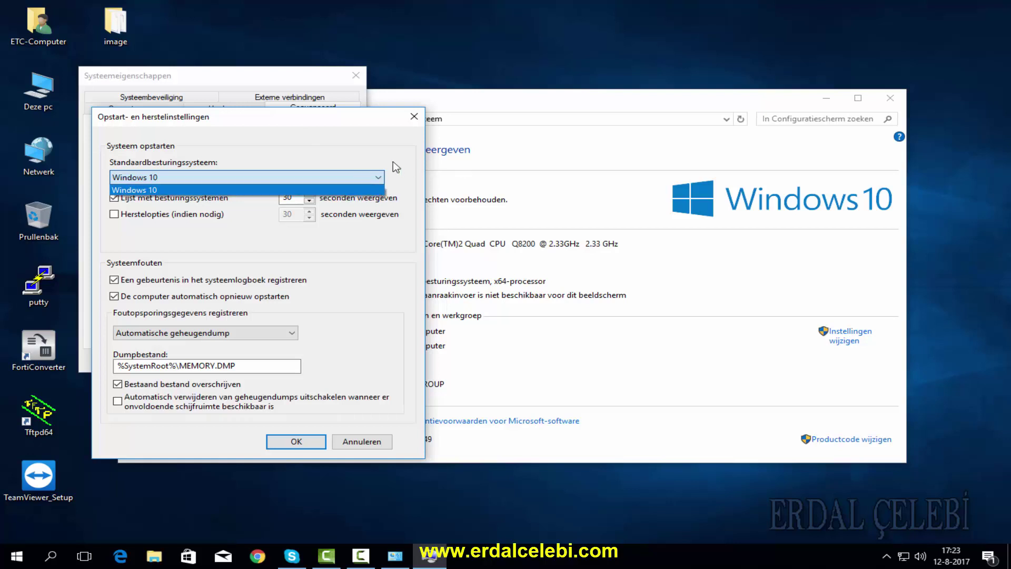
{"action": "left_click", "coordinate": [350, 141]}
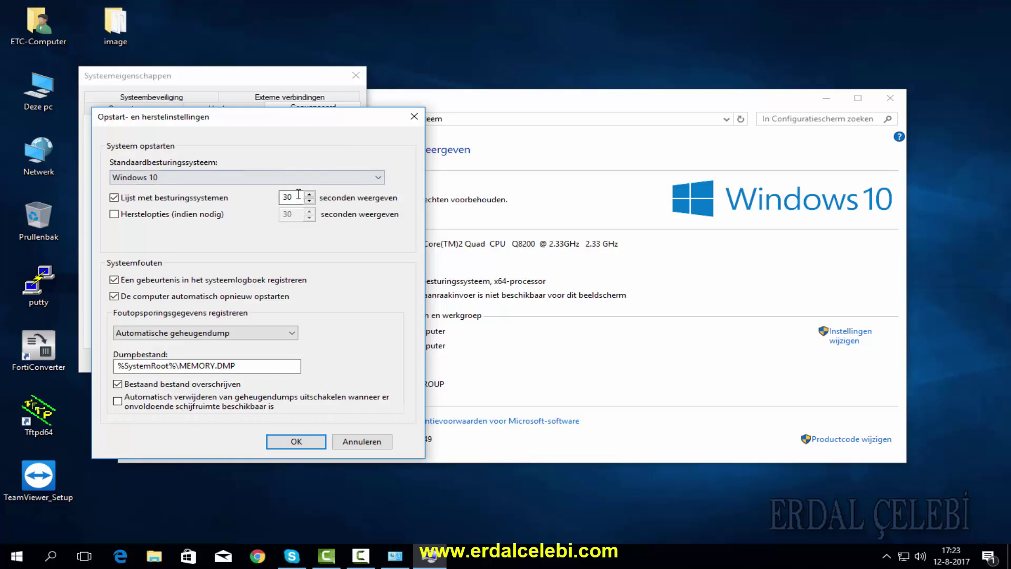
{"action": "left_click", "coordinate": [338, 179]}
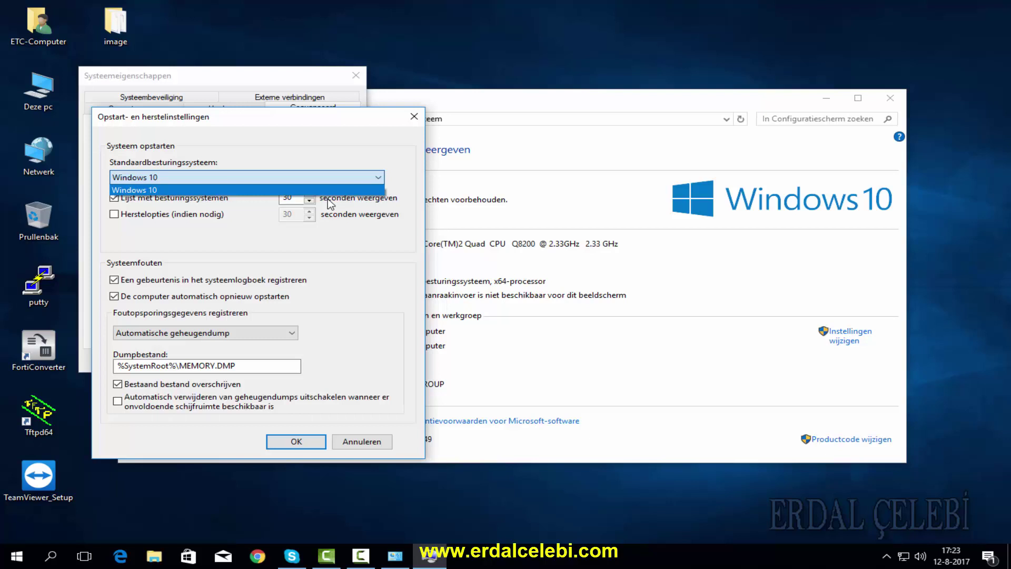
{"action": "left_click", "coordinate": [307, 131]}
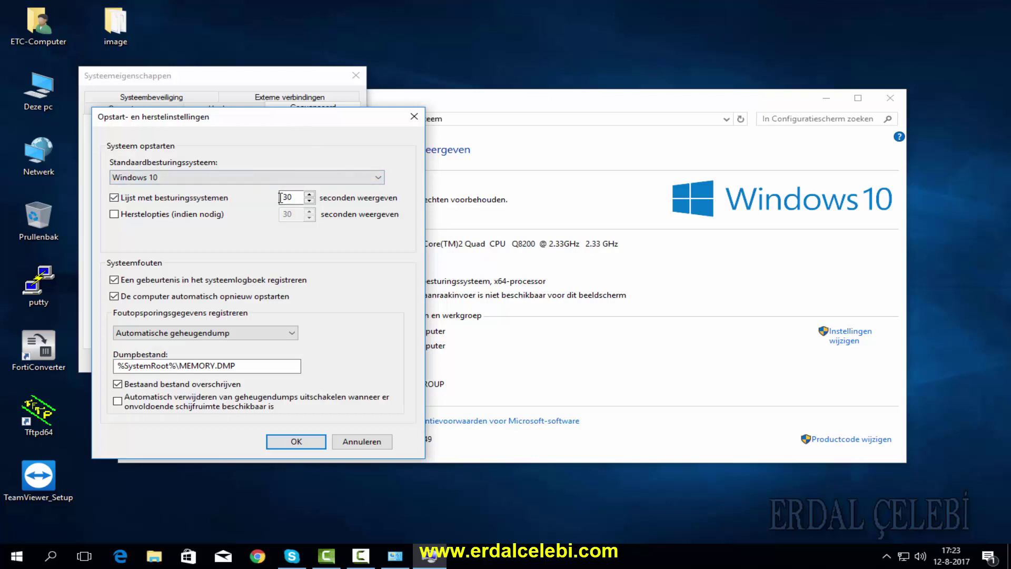
{"action": "left_click", "coordinate": [115, 198]}
{"action": "left_click", "coordinate": [114, 198]}
{"action": "left_click", "coordinate": [114, 198]}
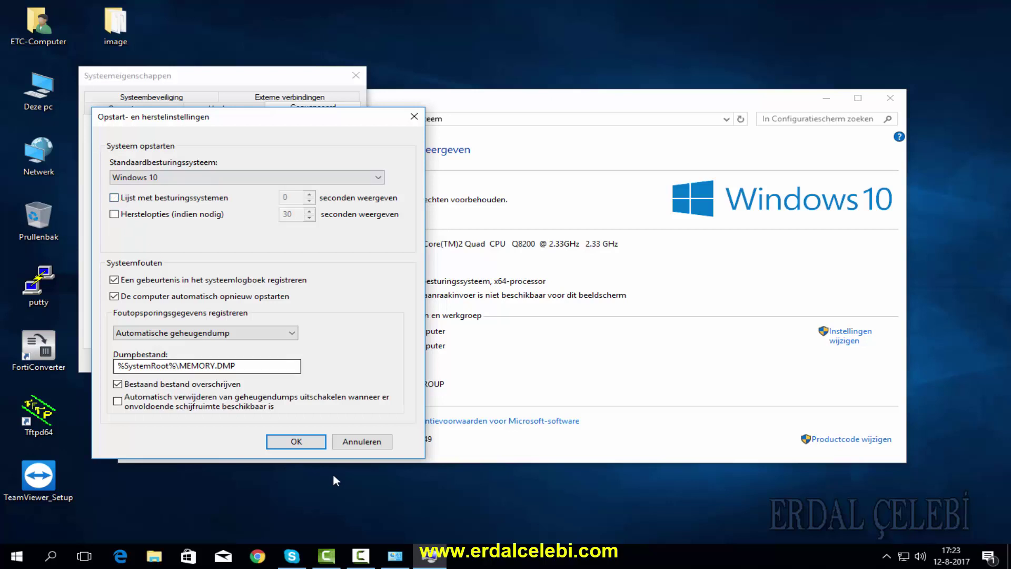
{"action": "left_click", "coordinate": [300, 444]}
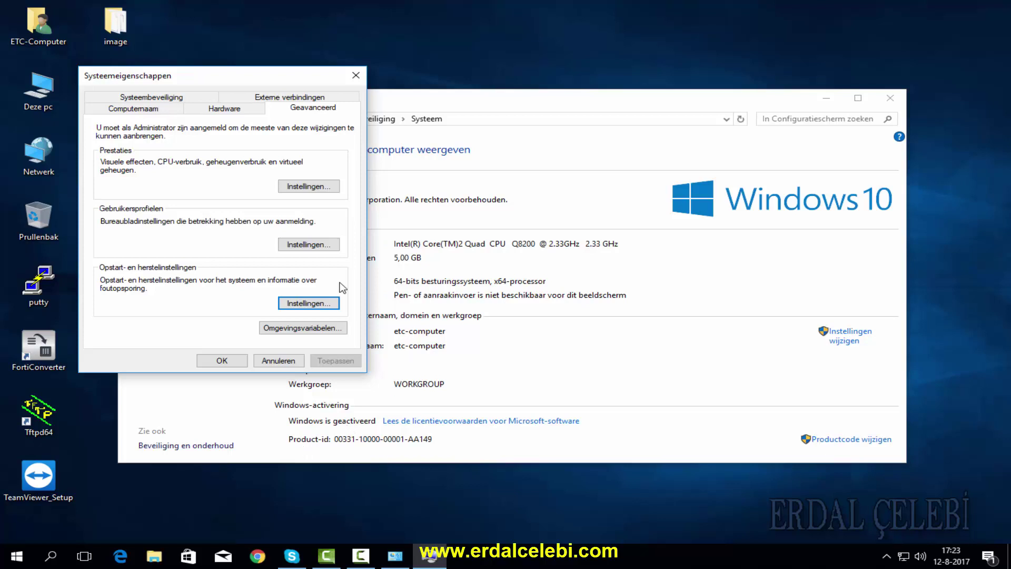
- View the stored user profiles, close them, and open the performance settings to examine the visual effects options
{"action": "left_click", "coordinate": [319, 247]}
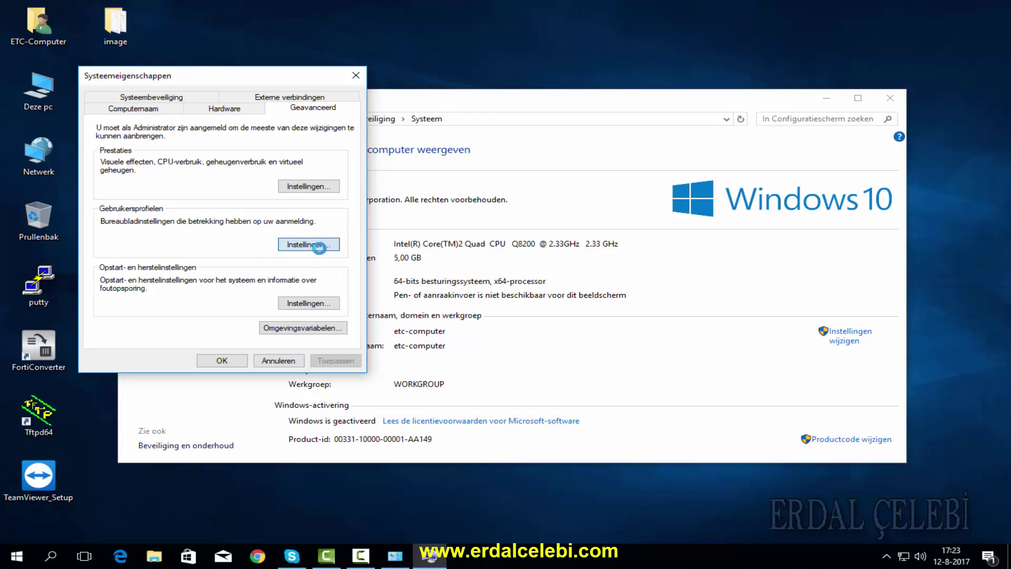
{"action": "left_click", "coordinate": [379, 100]}
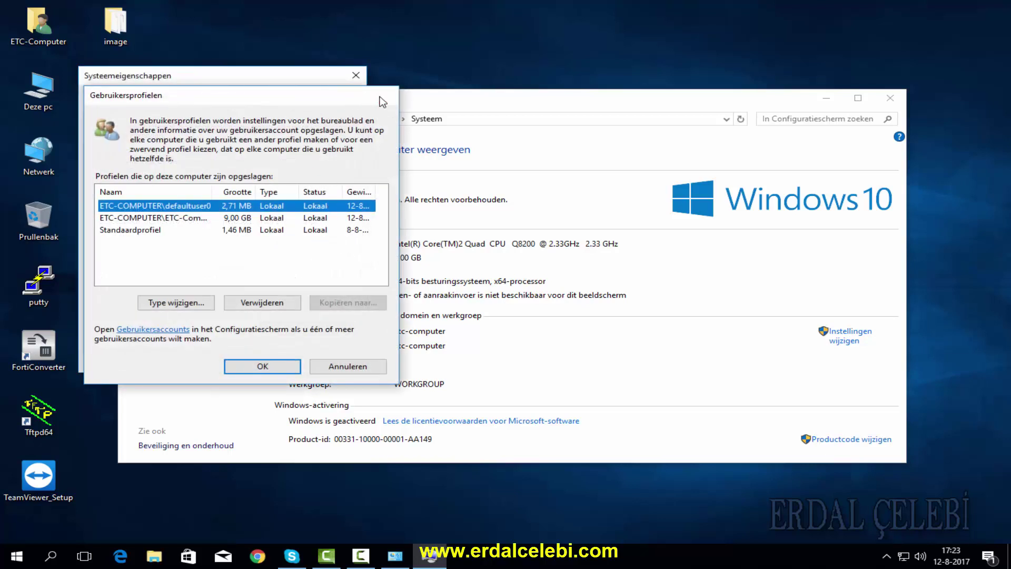
{"action": "left_click", "coordinate": [287, 186]}
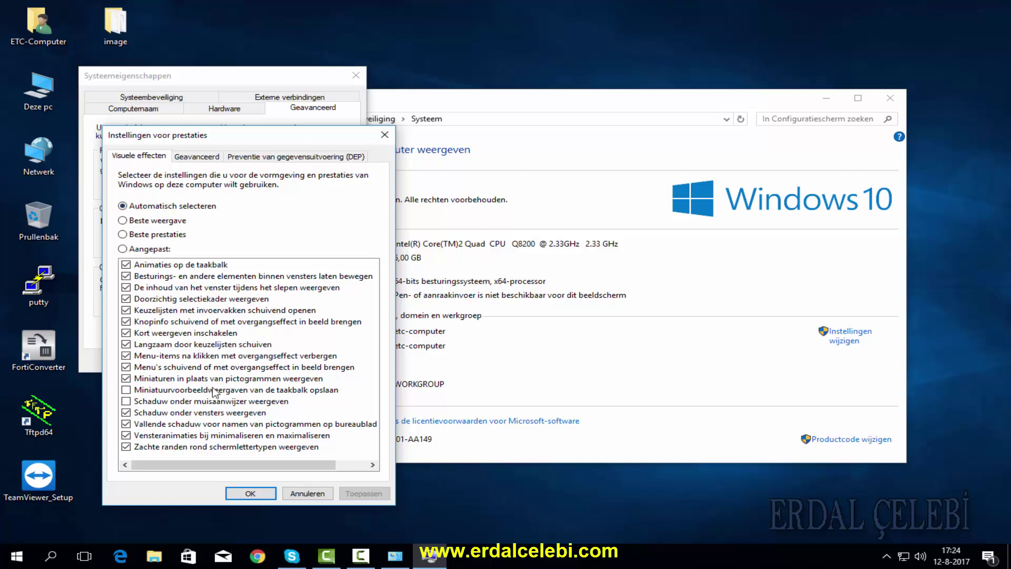
{"action": "scroll", "coordinate": [216, 392], "scroll_direction": "right", "scroll_amount": 3}
{"action": "scroll", "coordinate": [201, 414], "scroll_direction": "left", "scroll_amount": 3}
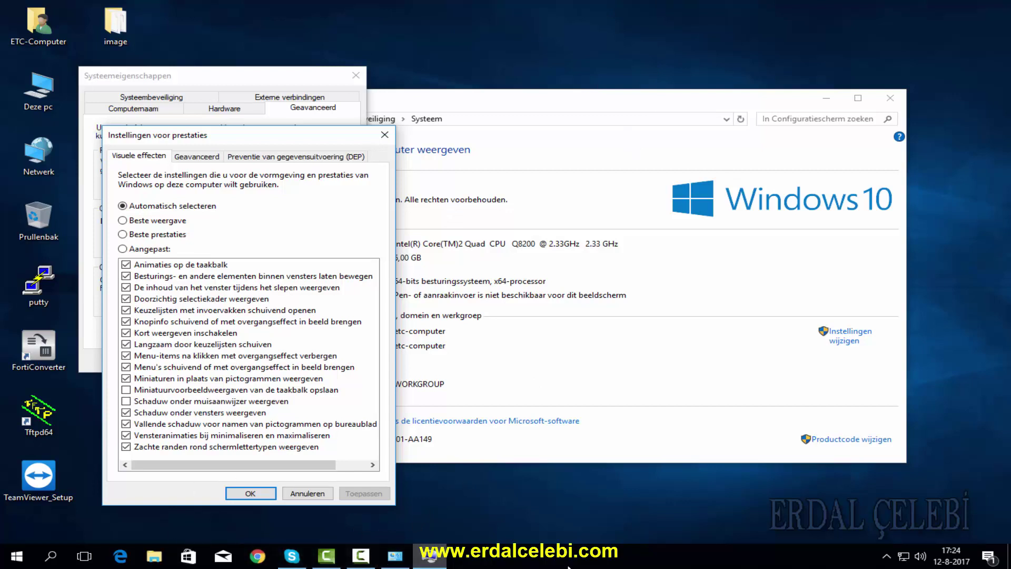
- Open and close the ETC-Computer folder and move the performance settings window around to examine the current window effects
{"action": "left_click", "coordinate": [43, 39]}
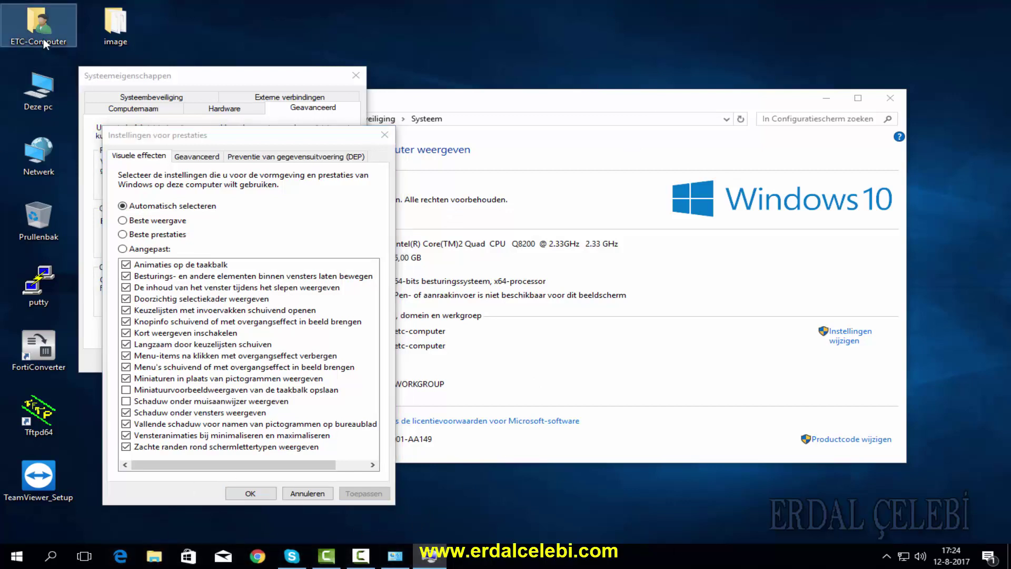
{"action": "double_click", "coordinate": [43, 39]}
{"action": "left_click", "coordinate": [799, 188]}
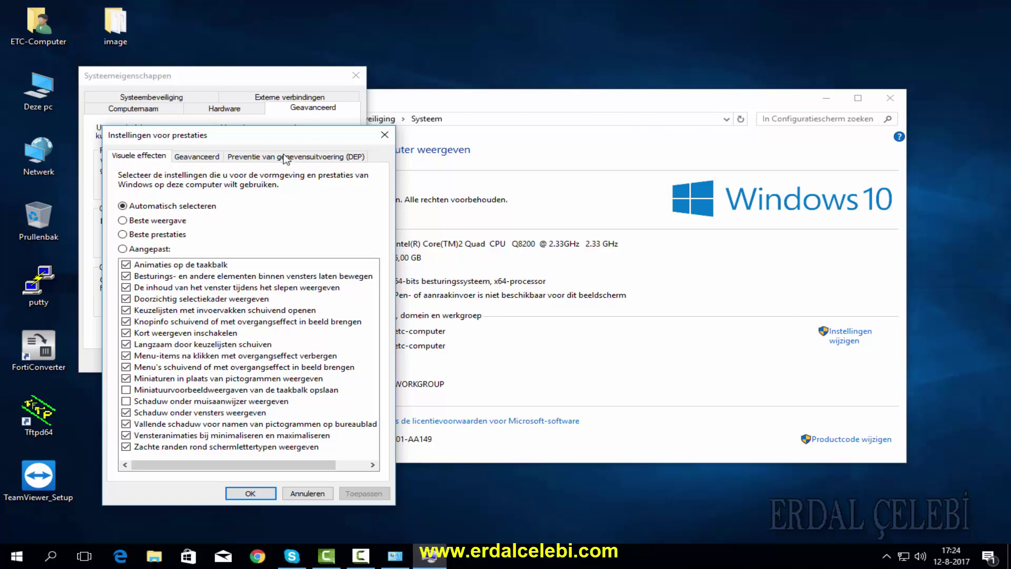
{"action": "left_click_drag", "start_coordinate": [320, 138], "coordinate": [475, 164]}
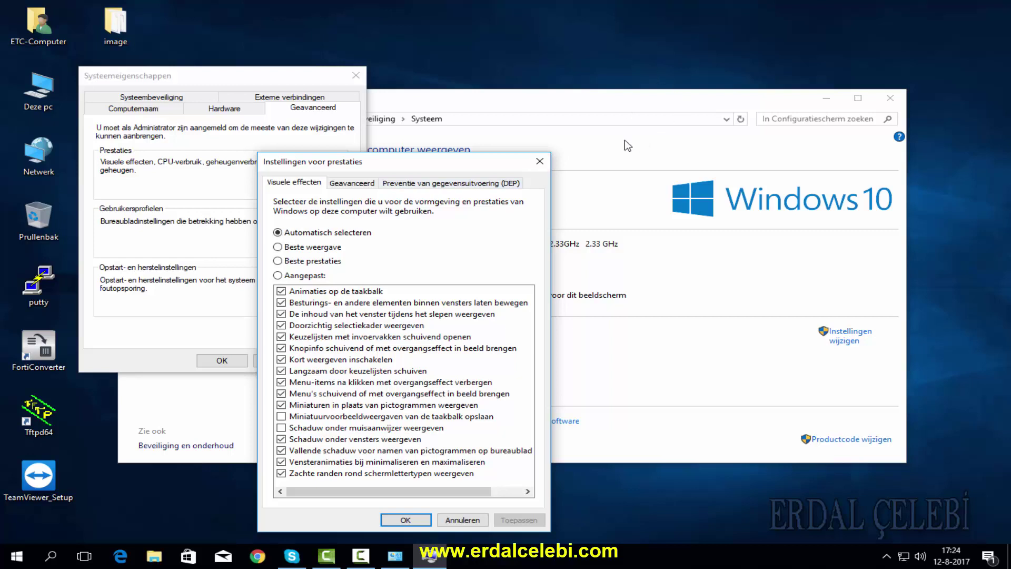
{"action": "left_click_drag", "start_coordinate": [452, 159], "coordinate": [283, 135]}
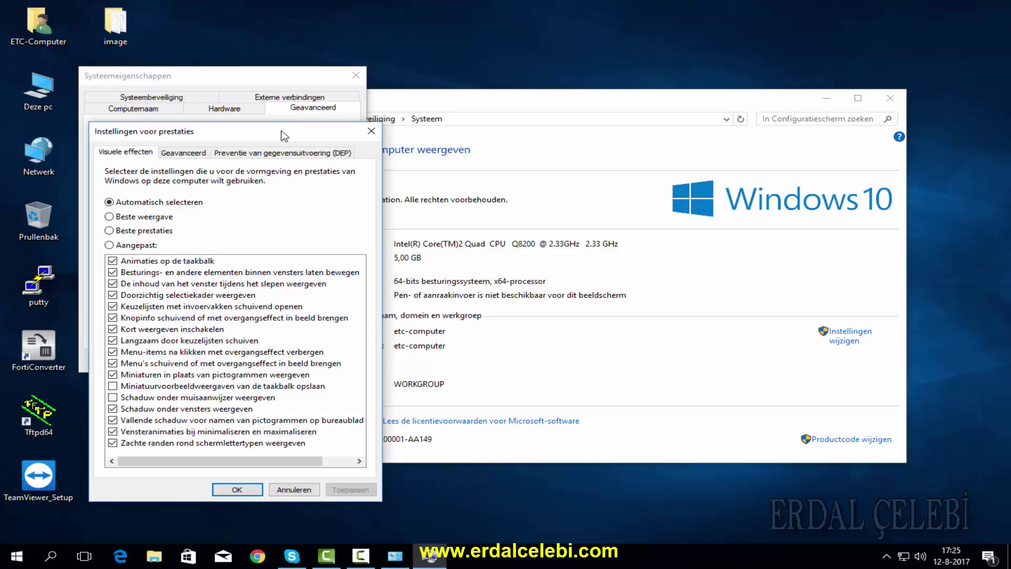
- Set the visual effects to best performance (Beste prestaties), apply the choice and close the performance settings
{"action": "left_click", "coordinate": [154, 218]}
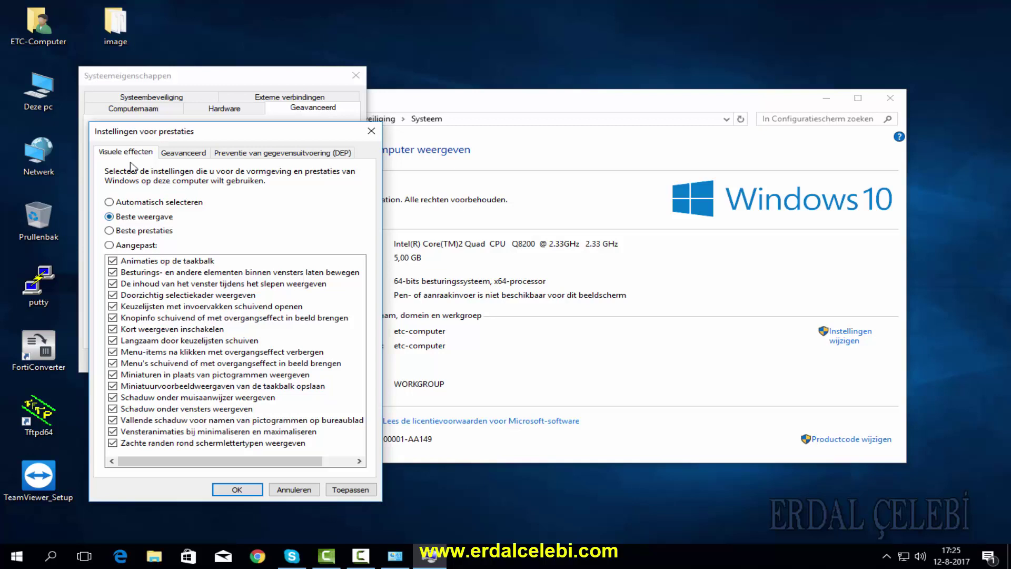
{"action": "left_click", "coordinate": [122, 233]}
{"action": "left_click", "coordinate": [366, 494]}
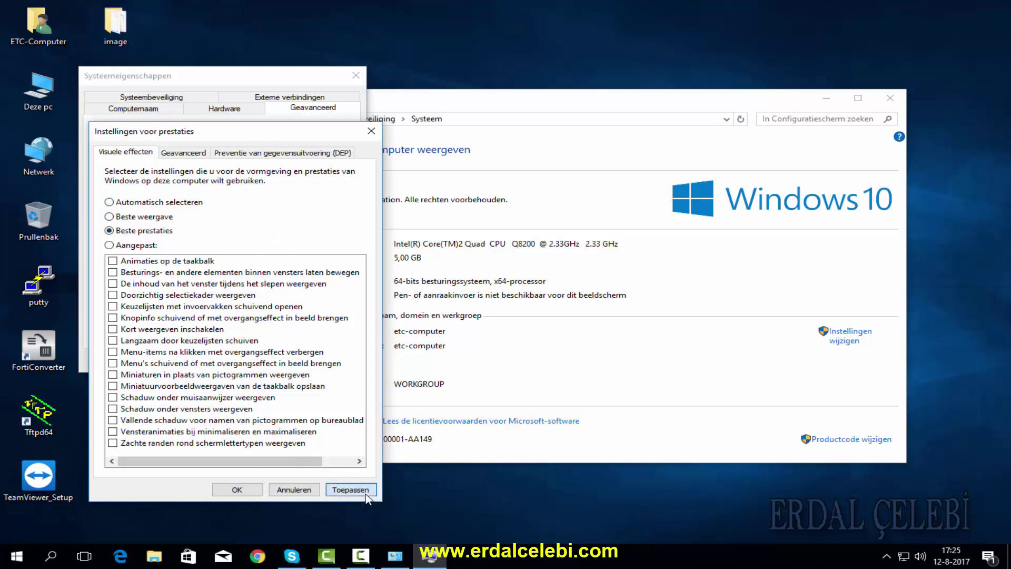
{"action": "left_click", "coordinate": [237, 490]}
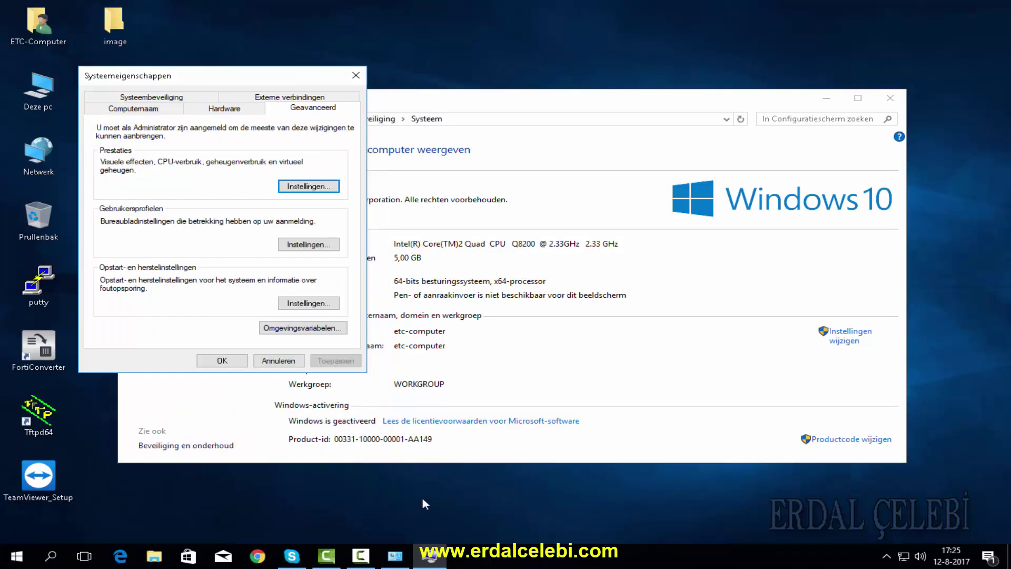
- Open, move and close the ETC-Computer folder window several times to examine how it behaves with visual effects disabled
{"action": "right_click", "coordinate": [657, 564]}
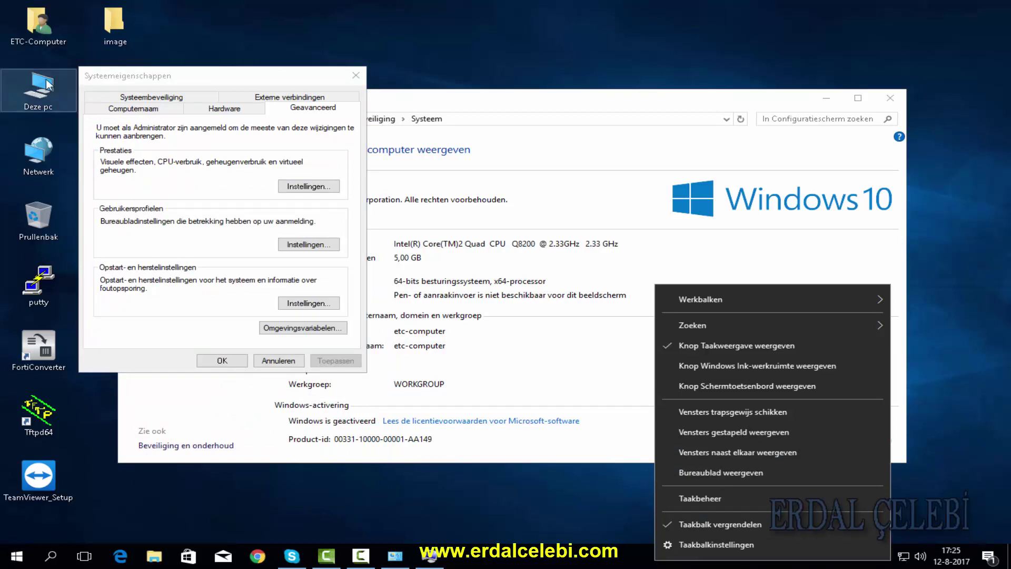
{"action": "left_click", "coordinate": [44, 37]}
{"action": "double_click", "coordinate": [44, 37]}
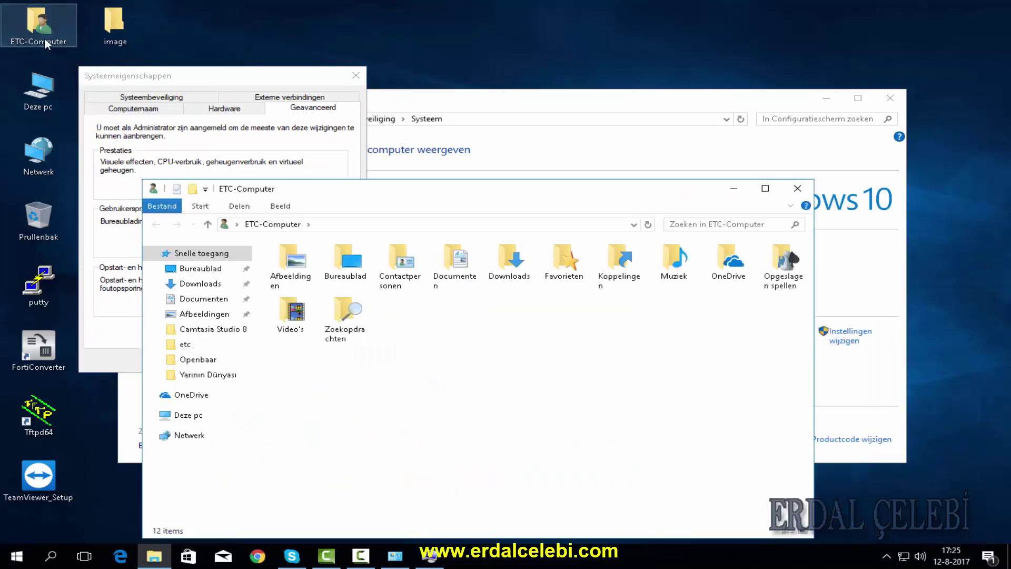
{"action": "left_click", "coordinate": [795, 178]}
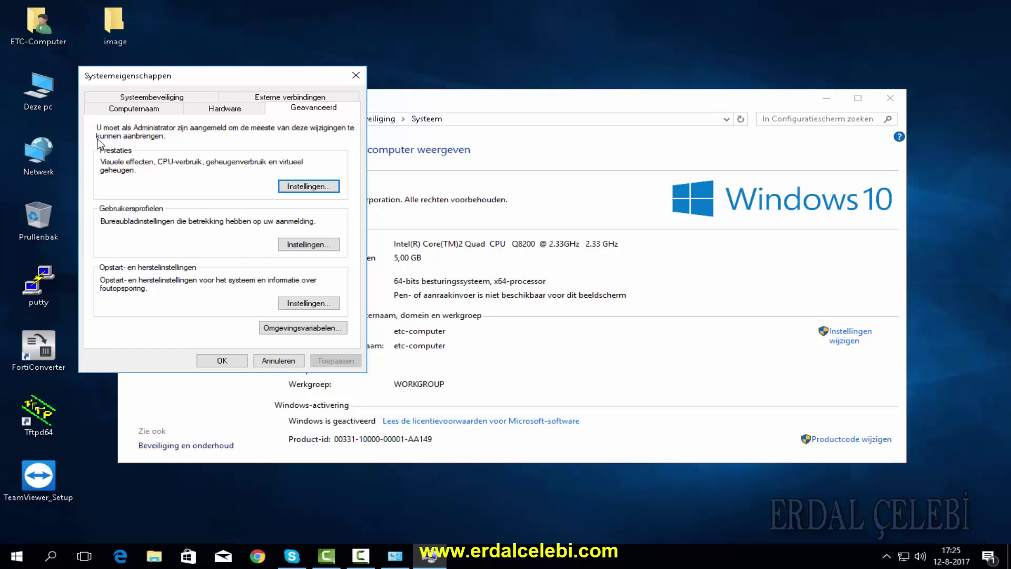
{"action": "double_click", "coordinate": [47, 38]}
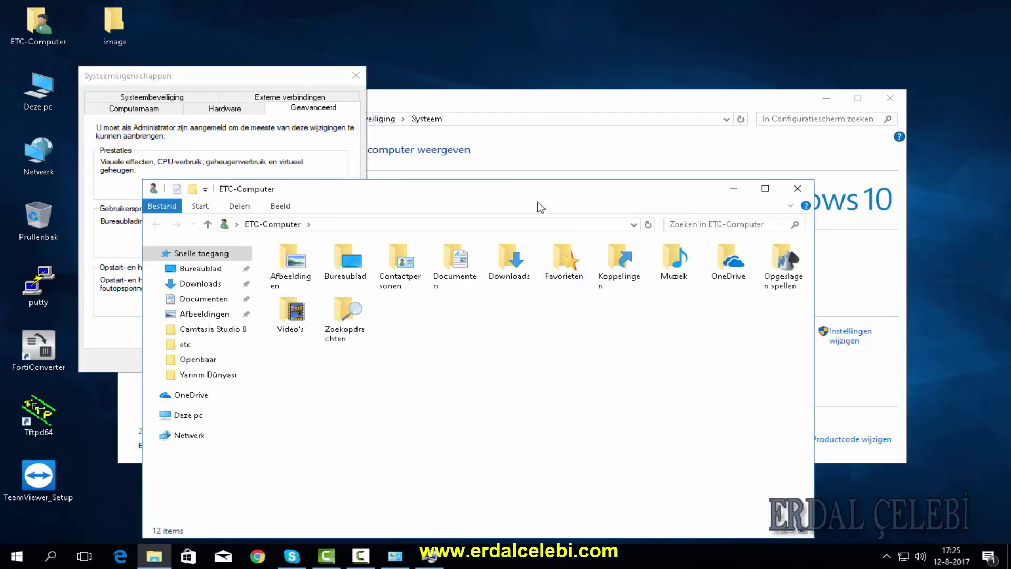
{"action": "left_click_drag", "start_coordinate": [537, 192], "coordinate": [586, 159]}
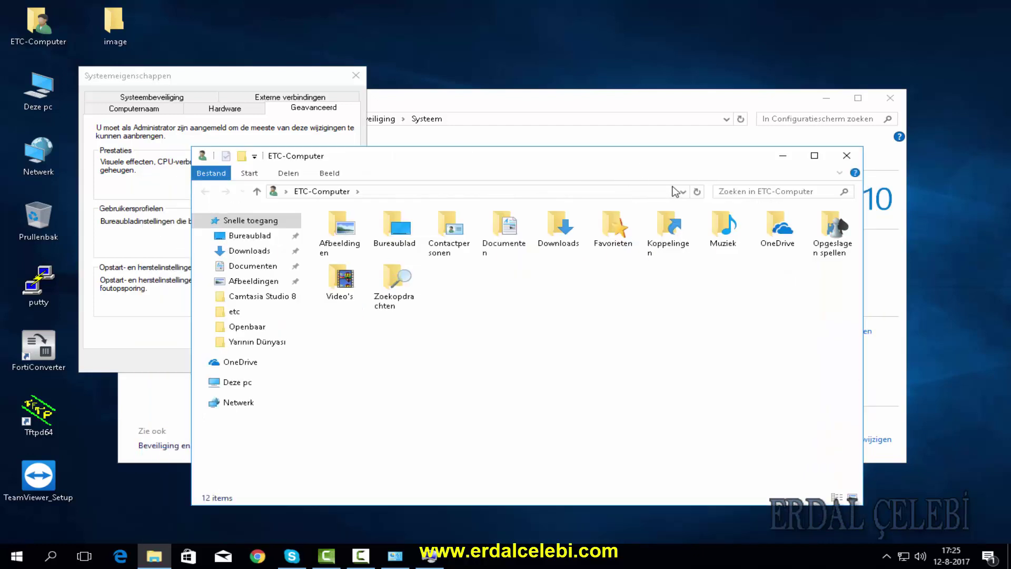
{"action": "left_click", "coordinate": [845, 156]}
{"action": "double_click", "coordinate": [58, 34]}
{"action": "left_click_drag", "start_coordinate": [524, 166], "coordinate": [456, 97]}
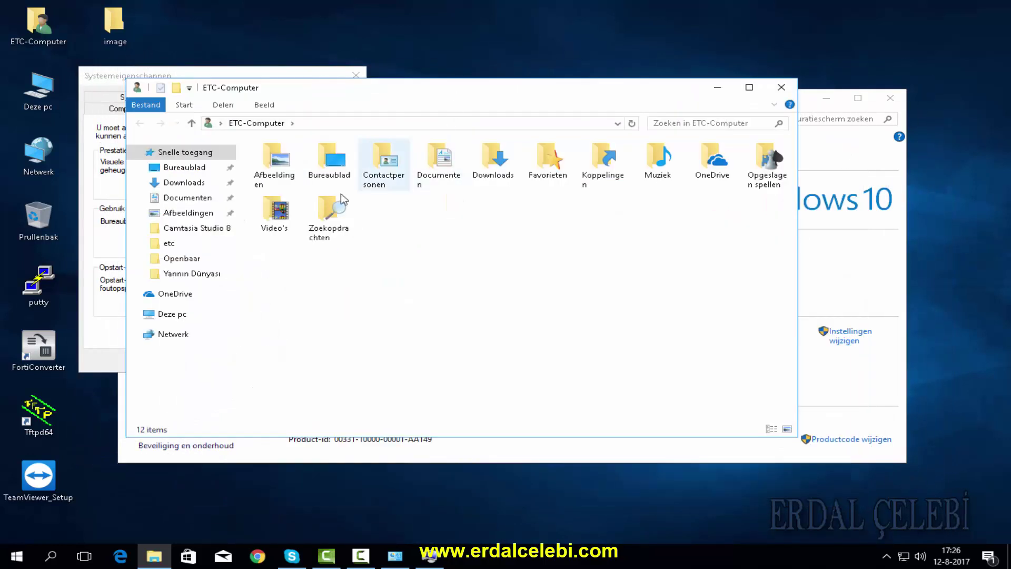
- Set the visual effects to automatic selection (Automatisch selecteren), apply it, and open and move the ETC-Computer folder window to check the effects
{"action": "left_click", "coordinate": [111, 83]}
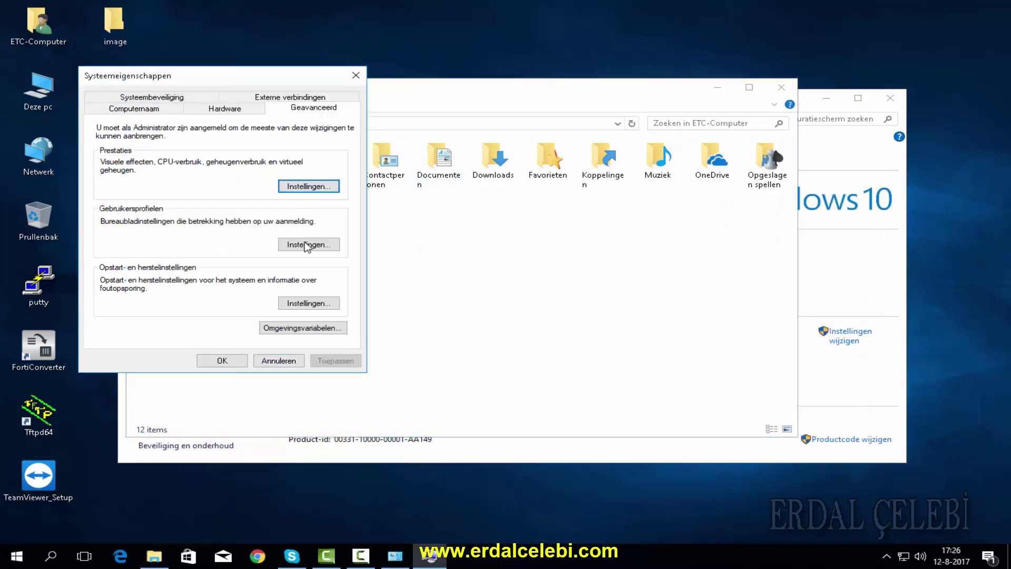
{"action": "left_click", "coordinate": [308, 195]}
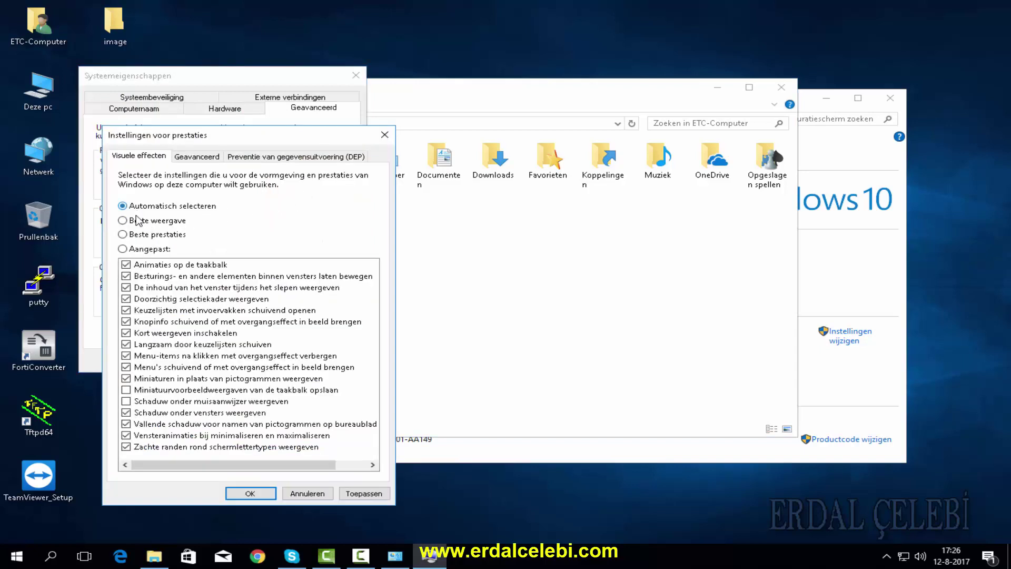
{"action": "left_click", "coordinate": [358, 494]}
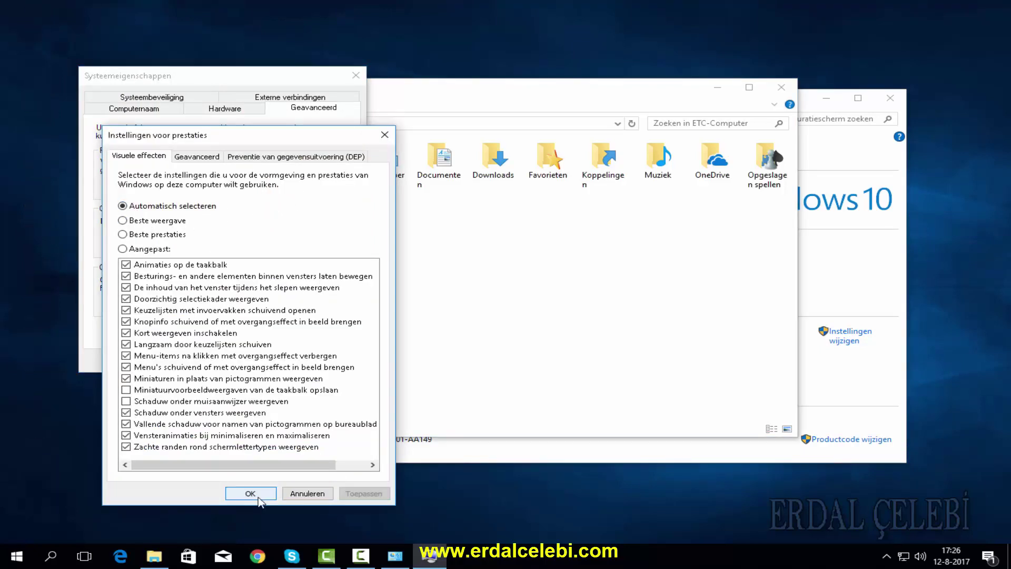
{"action": "left_click", "coordinate": [250, 493]}
{"action": "double_click", "coordinate": [40, 40]}
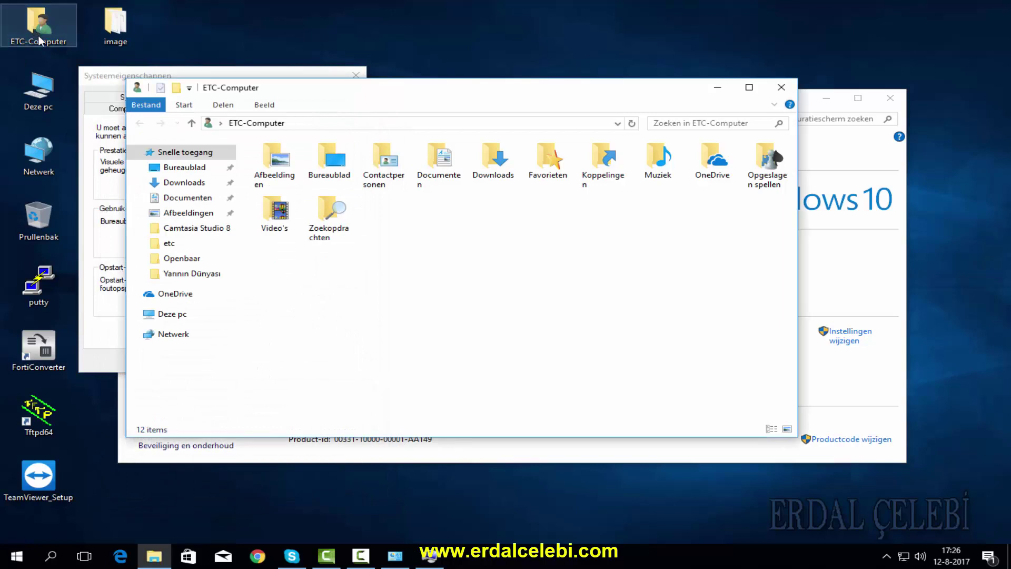
{"action": "left_click_drag", "start_coordinate": [338, 90], "coordinate": [449, 104]}
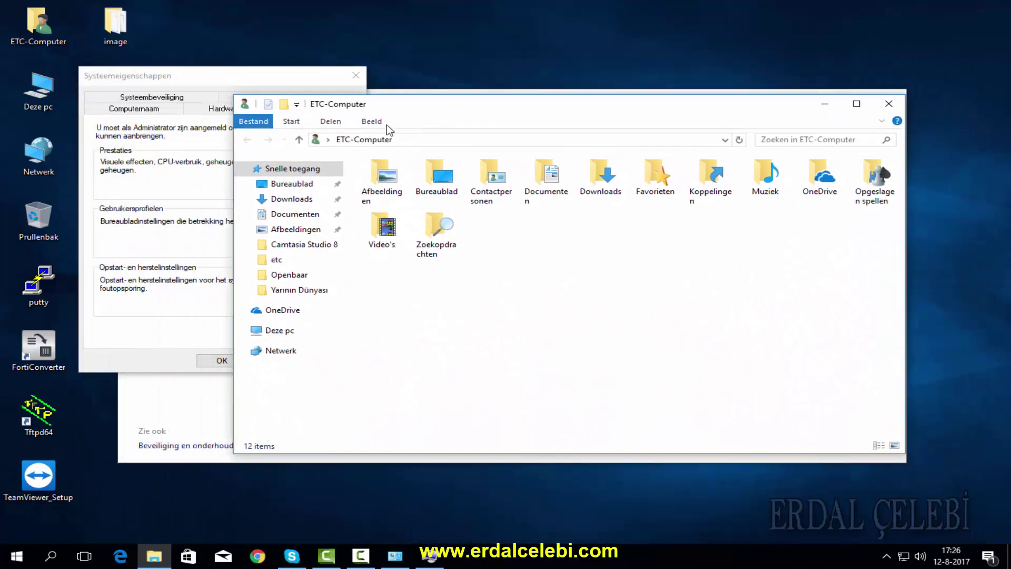
- Reopen the performance settings and apply best performance (Beste prestaties) for the visual effects
{"action": "left_click", "coordinate": [200, 81]}
{"action": "left_click", "coordinate": [310, 188]}
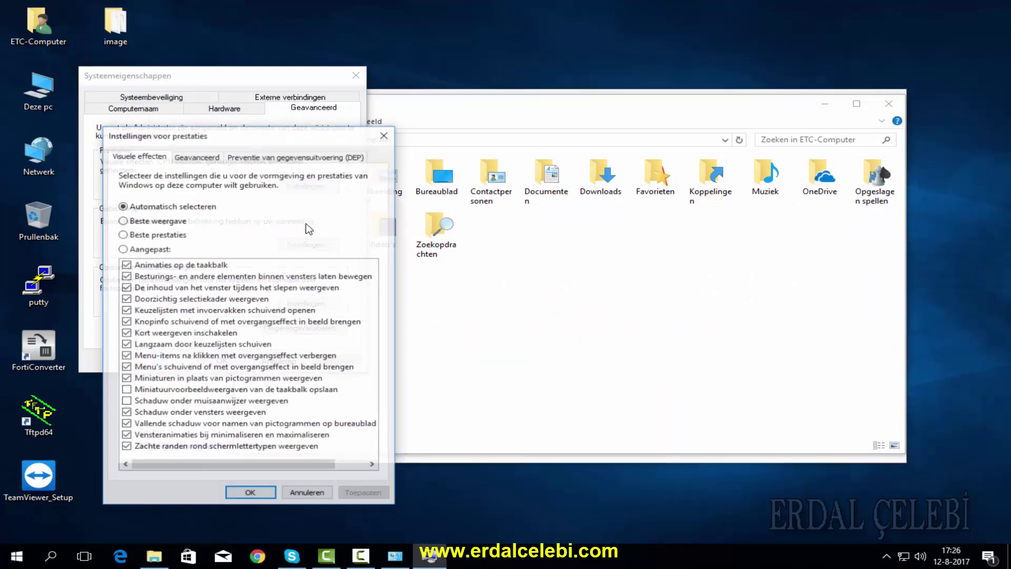
{"action": "left_click", "coordinate": [139, 235]}
{"action": "left_click", "coordinate": [356, 493]}
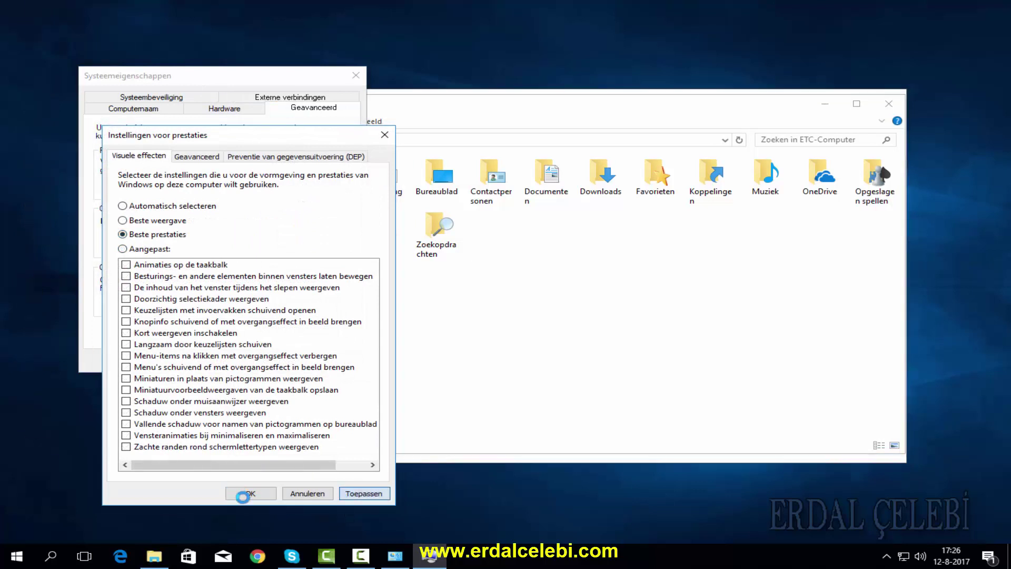
{"action": "left_click", "coordinate": [243, 494]}
- Move the ETC-Computer folder window around to examine its behaviour without visual effects, and close it
{"action": "left_click", "coordinate": [575, 363]}
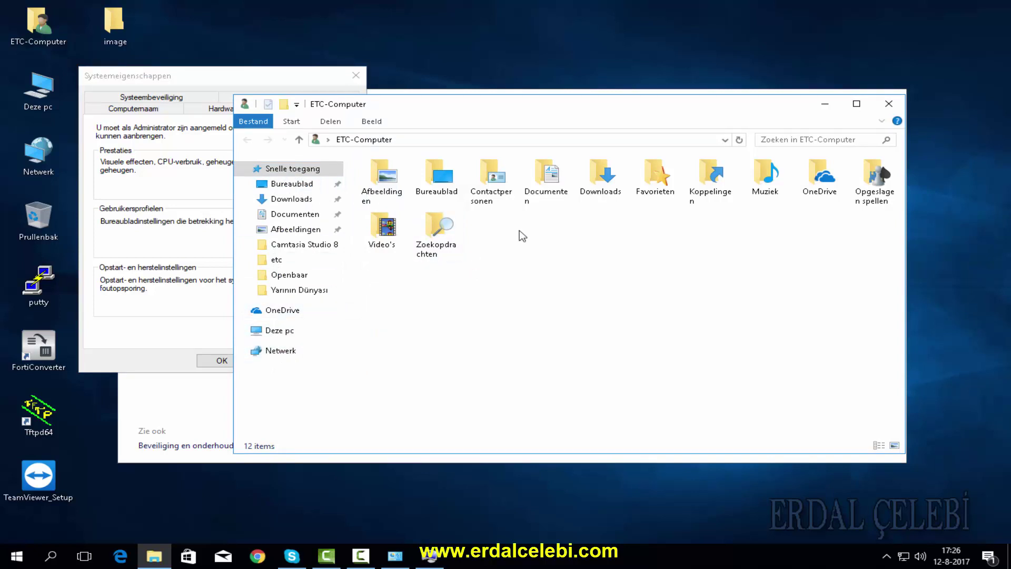
{"action": "left_click_drag", "start_coordinate": [607, 105], "coordinate": [636, 167]}
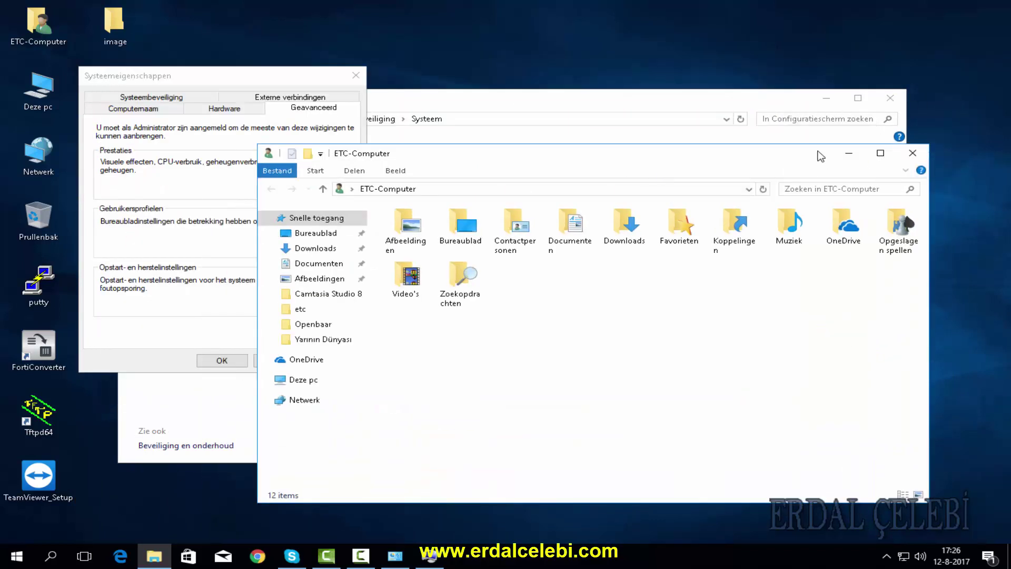
{"action": "left_click", "coordinate": [912, 153]}
- Apply automatic selection (Automatisch selecteren) for the visual effects and close the performance settings, system properties and System window
{"action": "left_click", "coordinate": [310, 189]}
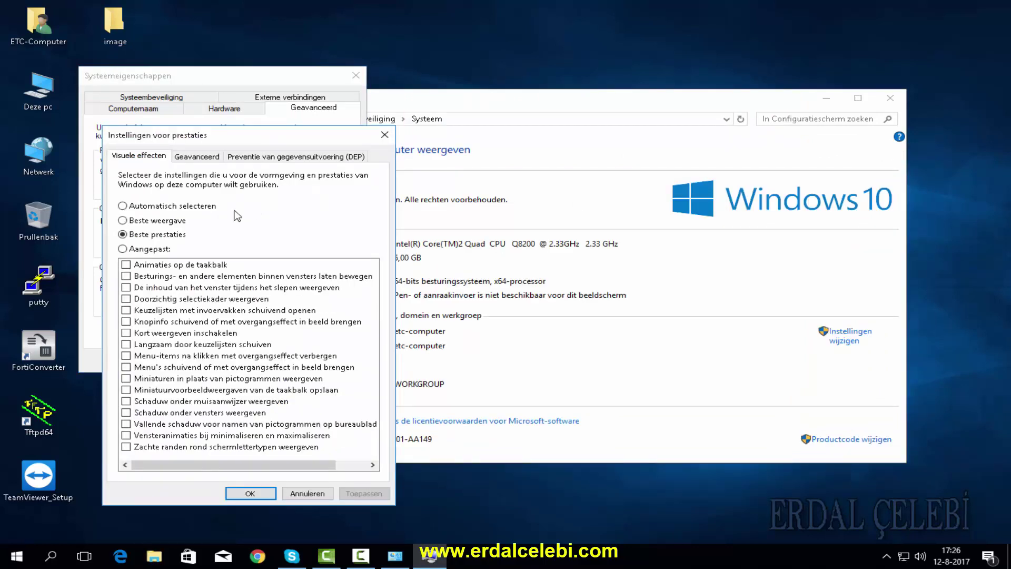
{"action": "left_click", "coordinate": [123, 205]}
{"action": "left_click", "coordinate": [369, 493]}
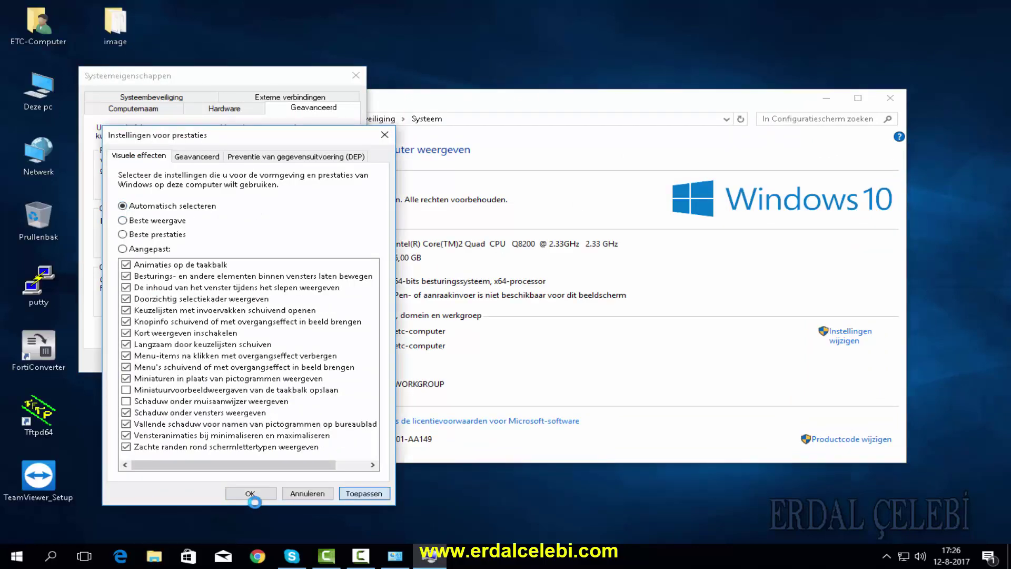
{"action": "left_click", "coordinate": [251, 494]}
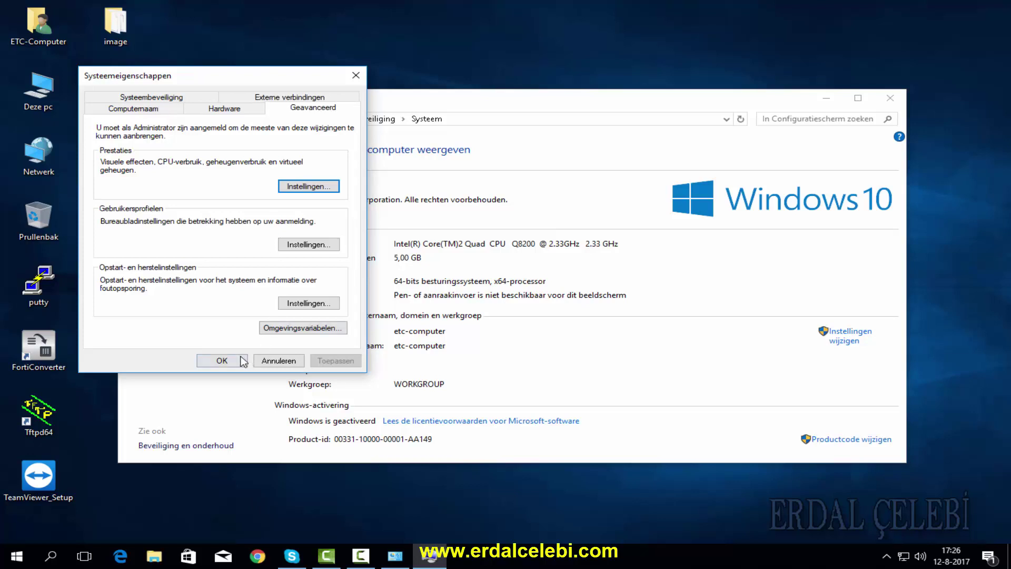
{"action": "left_click", "coordinate": [222, 360]}
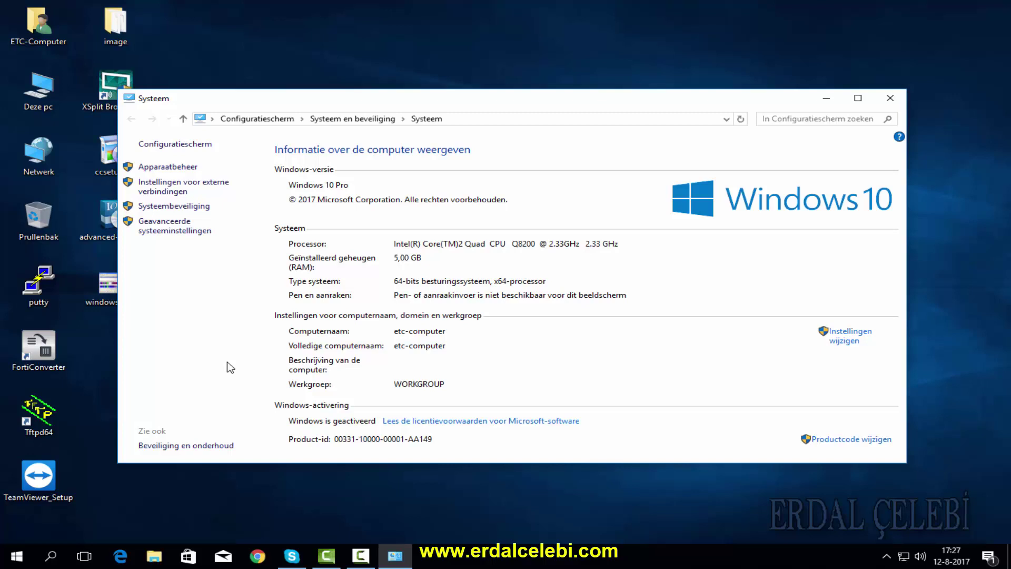
{"action": "left_click", "coordinate": [890, 98]}
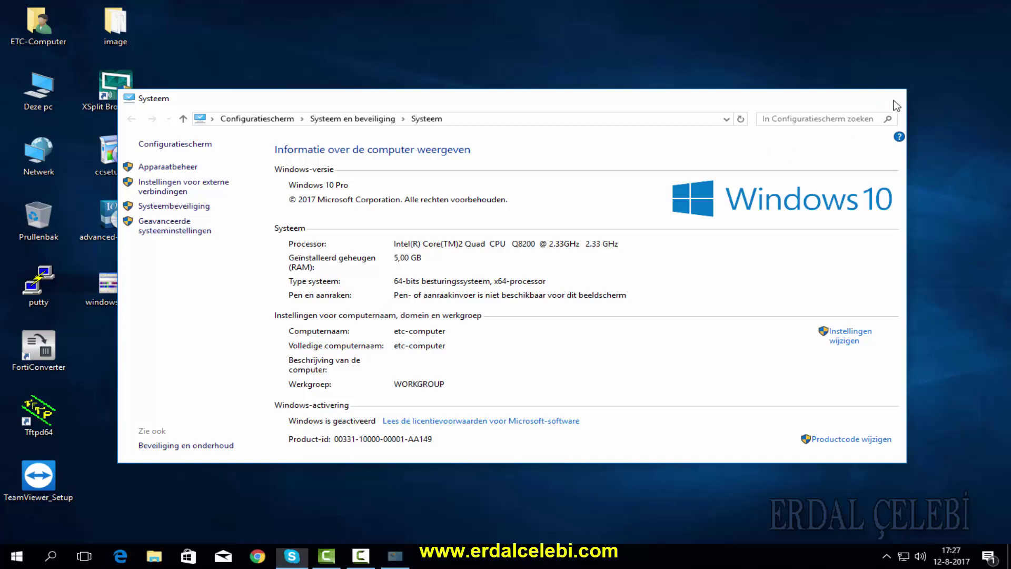
- Open the properties of Lokale schijf (C:) from Deze pc and start Disk Cleanup (Schijfopruiming) for it
{"action": "double_click", "coordinate": [46, 97]}
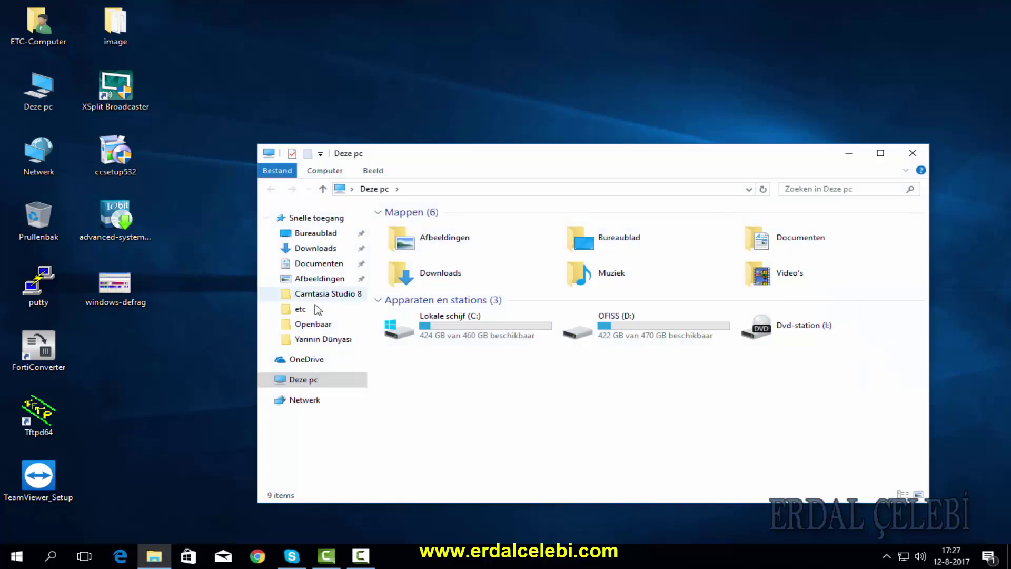
{"action": "left_click", "coordinate": [492, 337]}
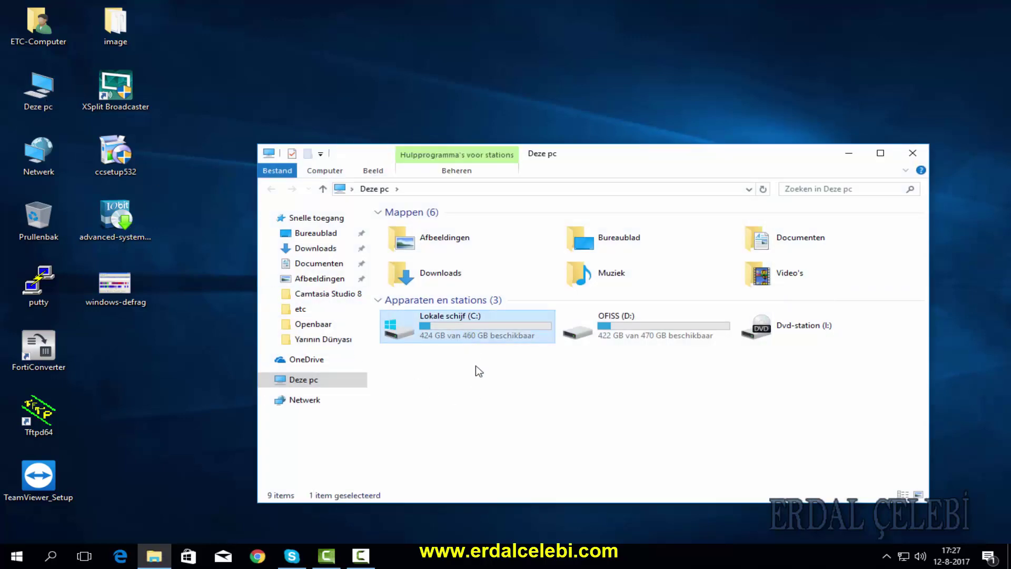
{"action": "right_click", "coordinate": [494, 322]}
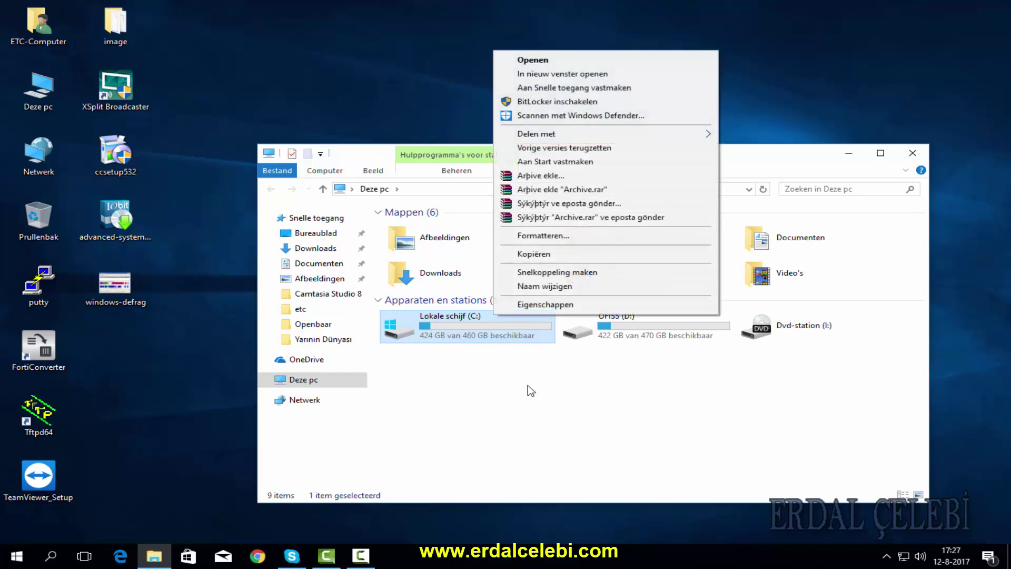
{"action": "left_click", "coordinate": [559, 304]}
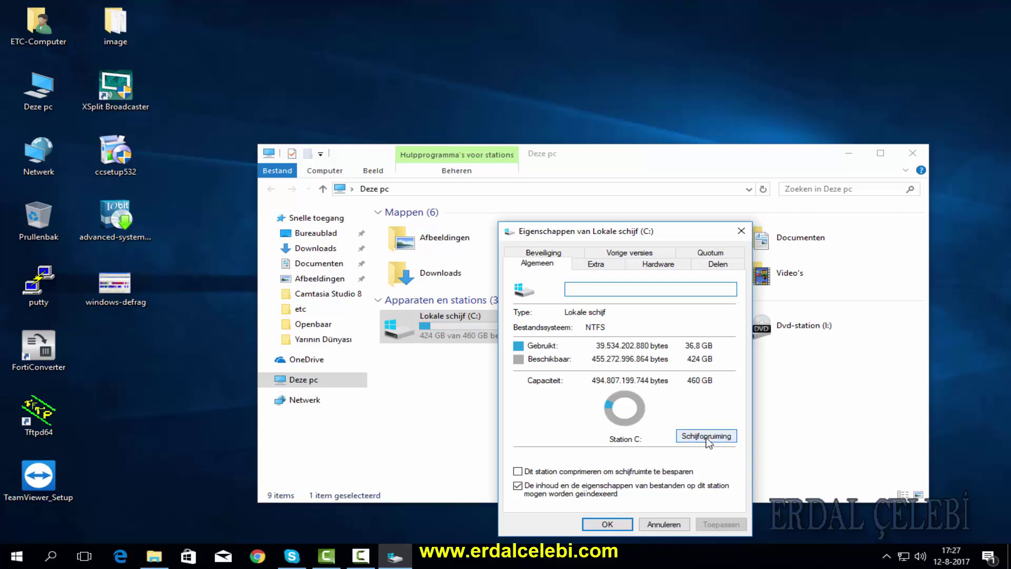
{"action": "left_click", "coordinate": [706, 439]}
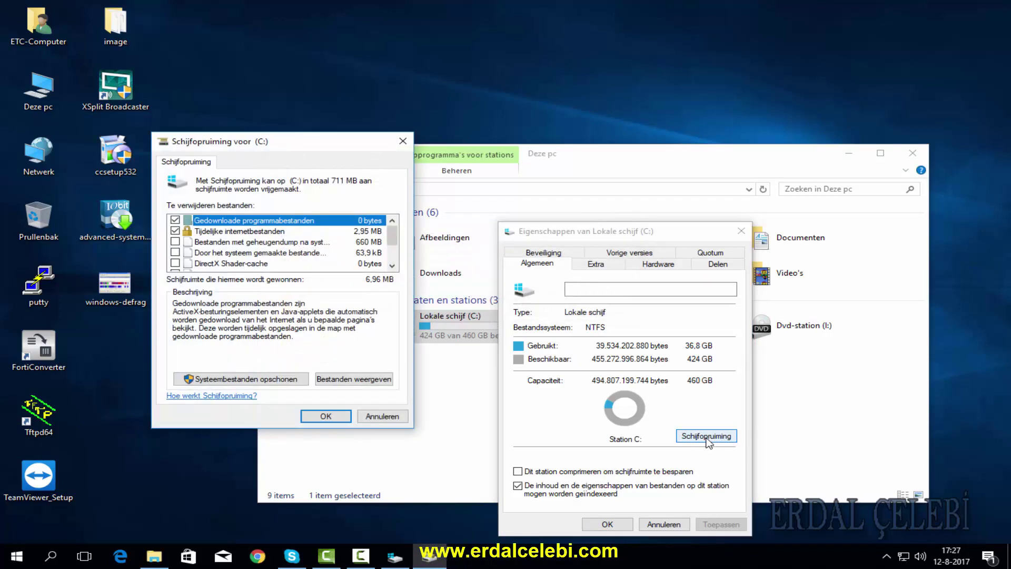
- Mark all file categories for cleanup, including memory dumps, DirectX Shader-cache and temporary files, and permanently delete them
{"action": "left_click", "coordinate": [175, 242]}
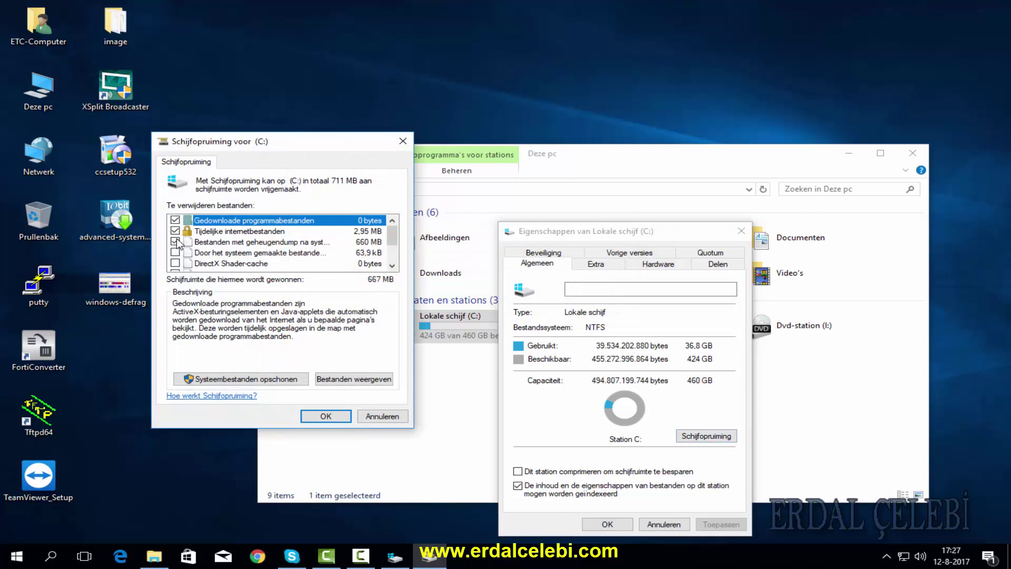
{"action": "left_click", "coordinate": [176, 262]}
{"action": "scroll", "coordinate": [176, 261], "scroll_direction": "down", "scroll_amount": 2}
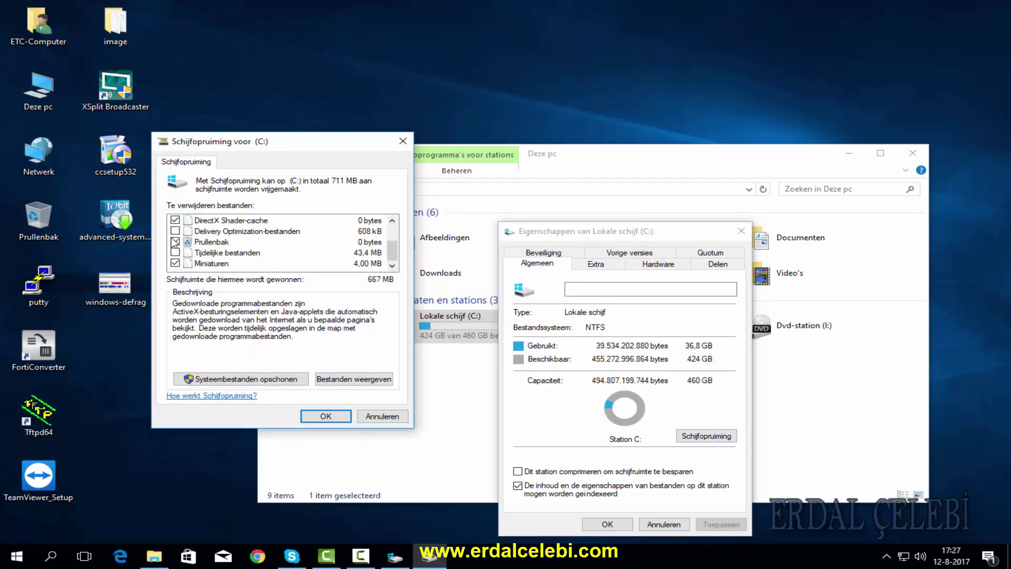
{"action": "left_click", "coordinate": [174, 252]}
{"action": "scroll", "coordinate": [207, 243], "scroll_direction": "up", "scroll_amount": 2}
{"action": "scroll", "coordinate": [207, 244], "scroll_direction": "down", "scroll_amount": 2}
{"action": "left_click", "coordinate": [326, 417]}
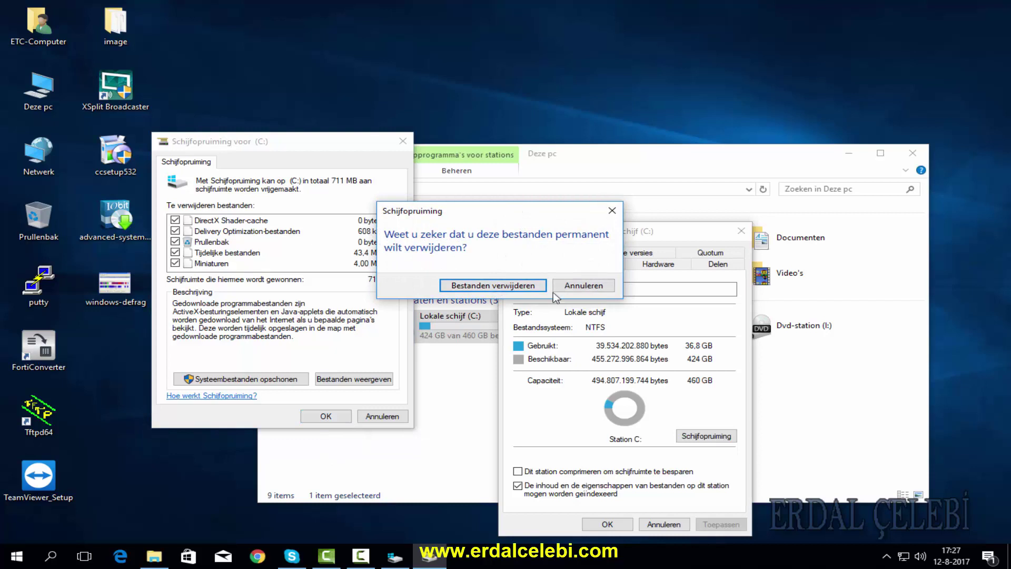
{"action": "left_click", "coordinate": [484, 287]}
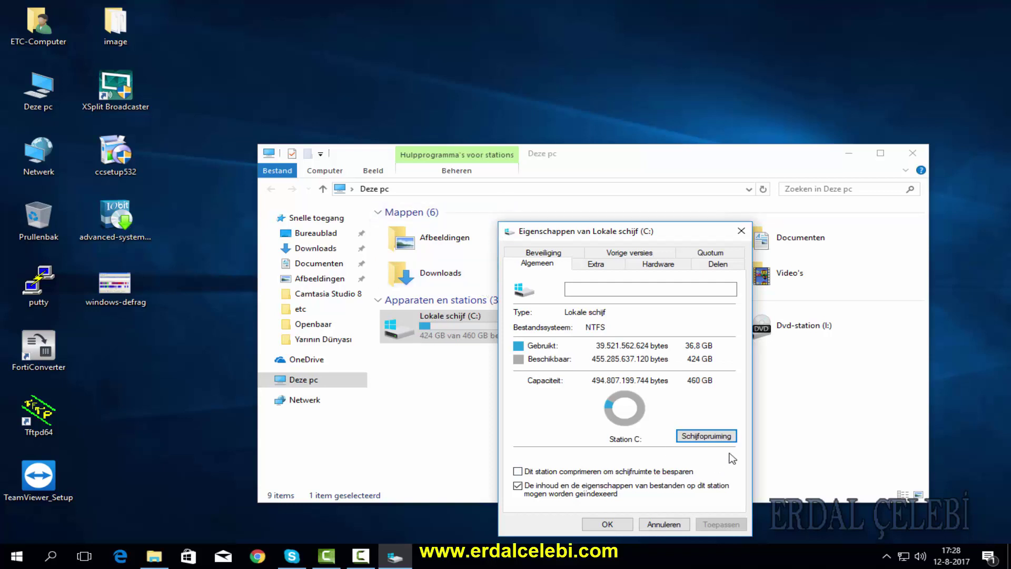
- Start Disk Cleanup for drive C: again and include the system files in the scan
{"action": "left_click", "coordinate": [706, 436]}
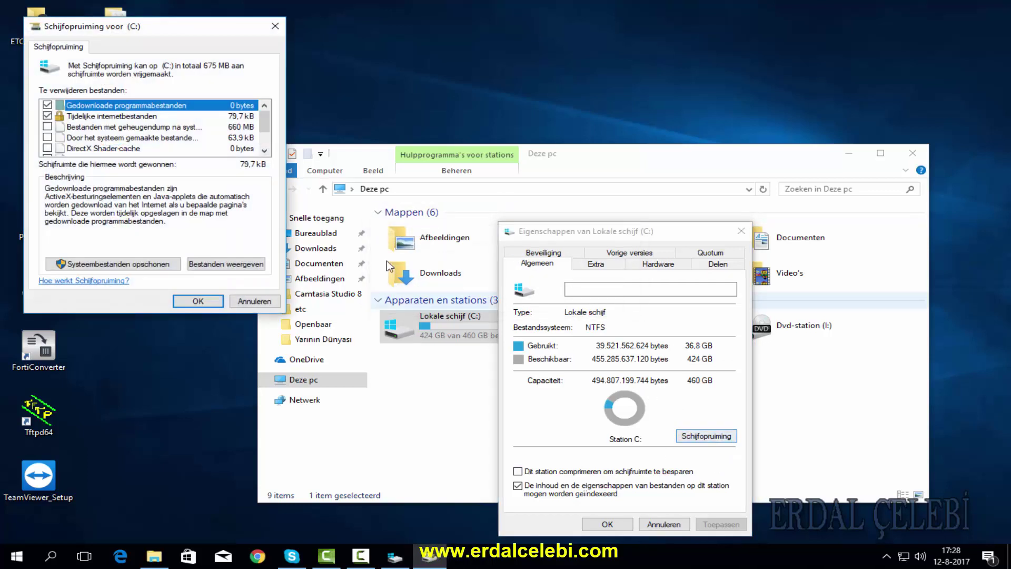
{"action": "mouse_move", "coordinate": [267, 121]}
{"action": "left_mouse_down"}
{"action": "mouse_move", "coordinate": [267, 143]}
{"action": "mouse_move", "coordinate": [264, 113]}
{"action": "left_mouse_up"}
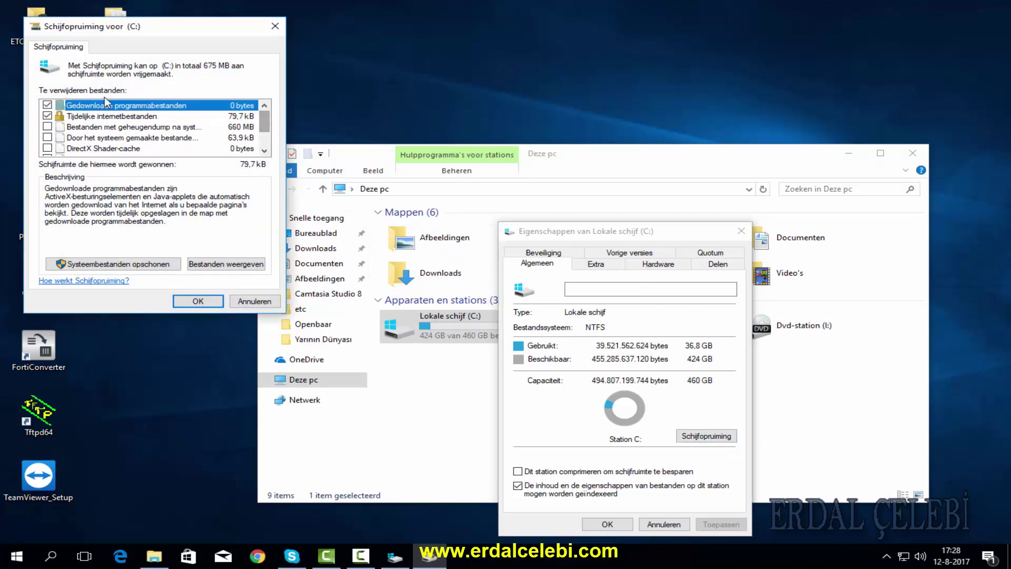
{"action": "left_click", "coordinate": [89, 266]}
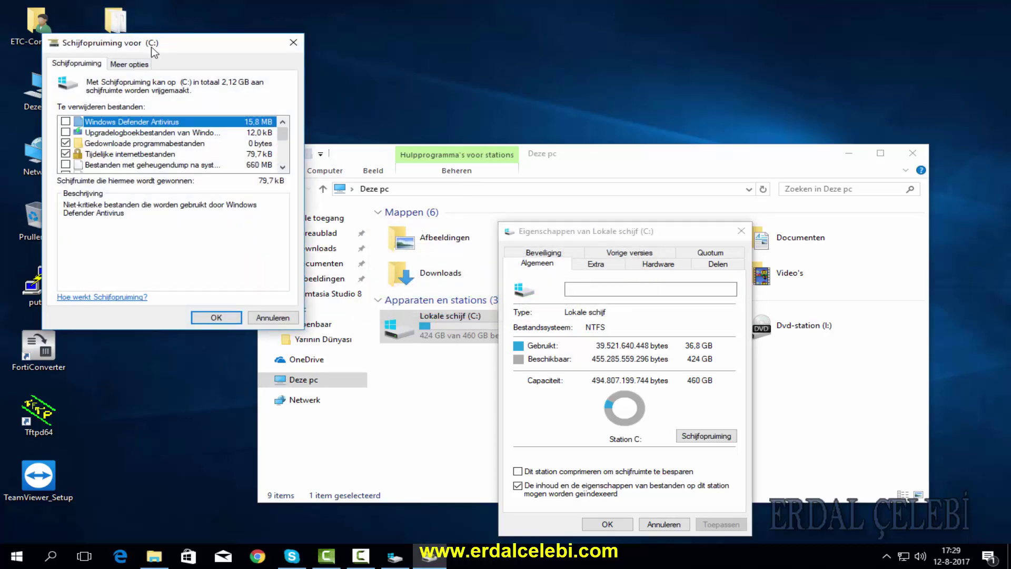
{"action": "left_click_drag", "start_coordinate": [163, 42], "coordinate": [281, 81]}
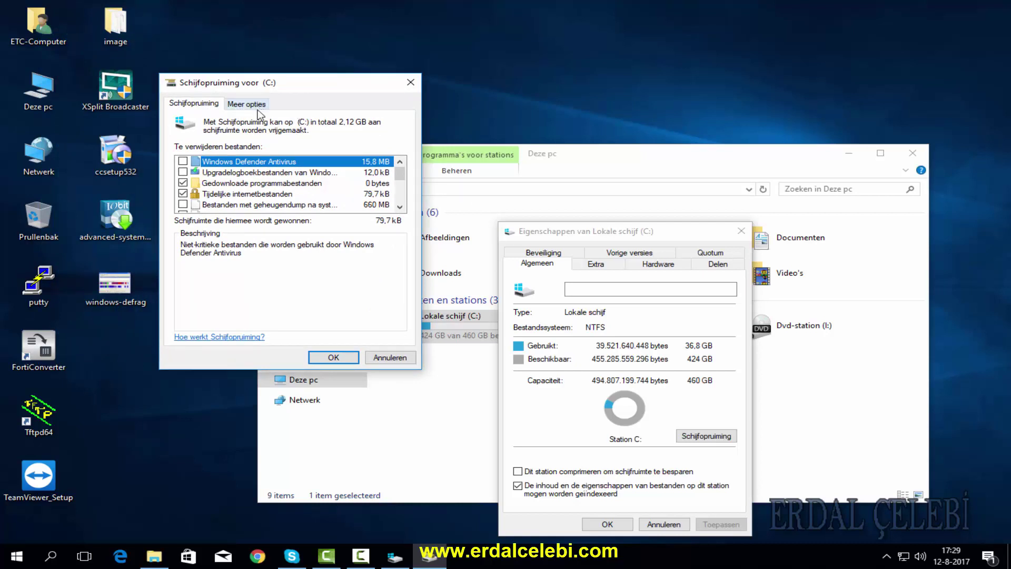
- Mark all system cleanup categories, including Windows Defender Antivirus, memory dumps, previous Windows installations and temporary files, and run the cleanup
{"action": "left_click", "coordinate": [183, 161]}
{"action": "scroll", "coordinate": [184, 206], "scroll_direction": "down", "scroll_amount": 1}
{"action": "left_click", "coordinate": [183, 172]}
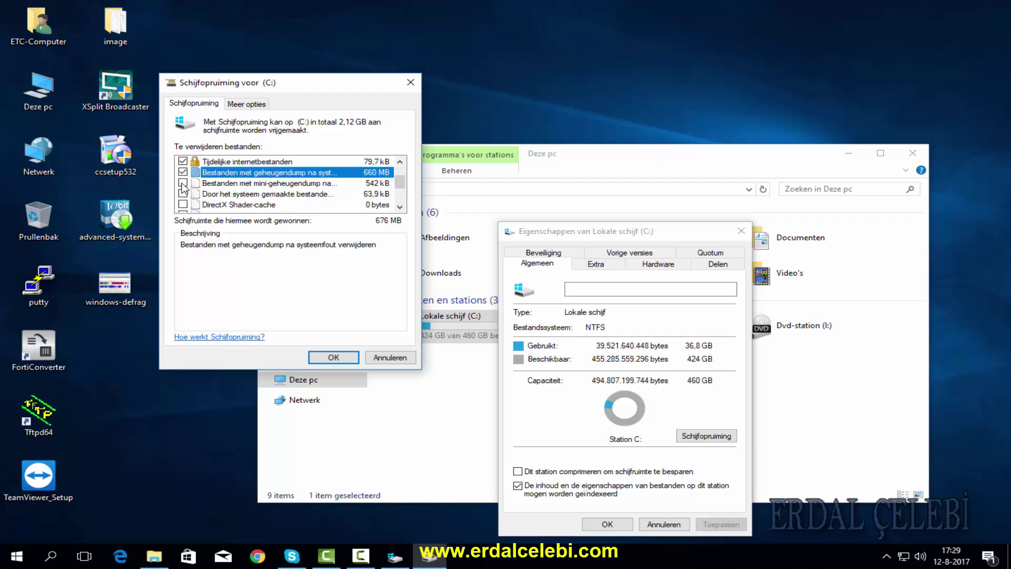
{"action": "scroll", "coordinate": [184, 199], "scroll_direction": "down", "scroll_amount": 2}
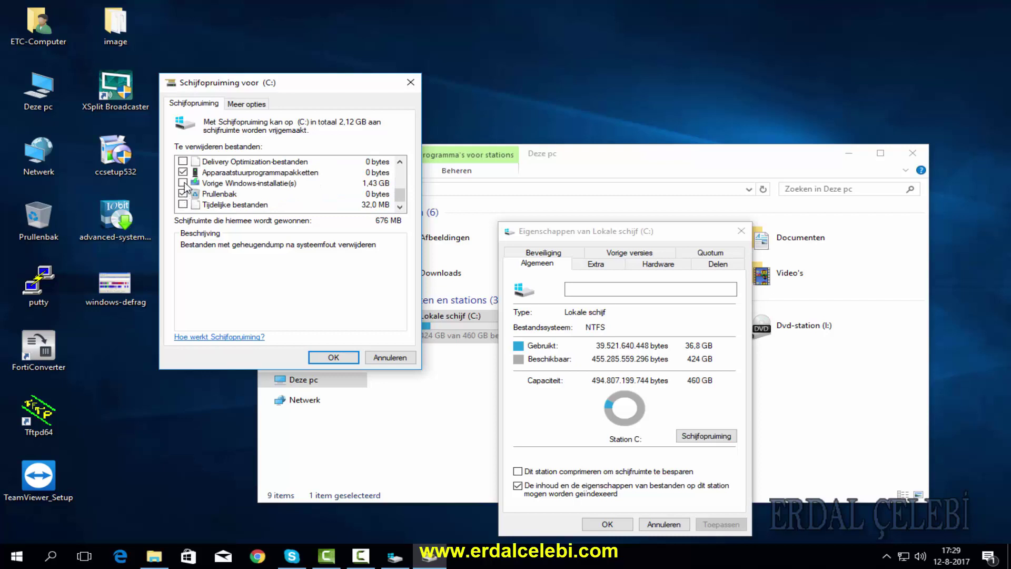
{"action": "left_click", "coordinate": [183, 183]}
{"action": "left_click", "coordinate": [183, 204]}
{"action": "scroll", "coordinate": [184, 205], "scroll_direction": "up", "scroll_amount": 2}
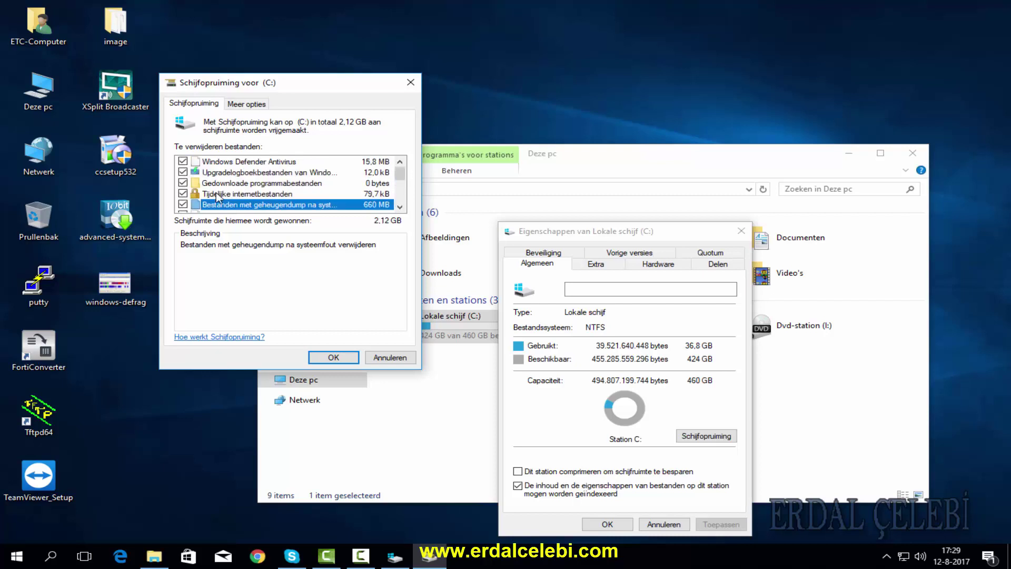
{"action": "scroll", "coordinate": [184, 206], "scroll_direction": "down", "scroll_amount": 2}
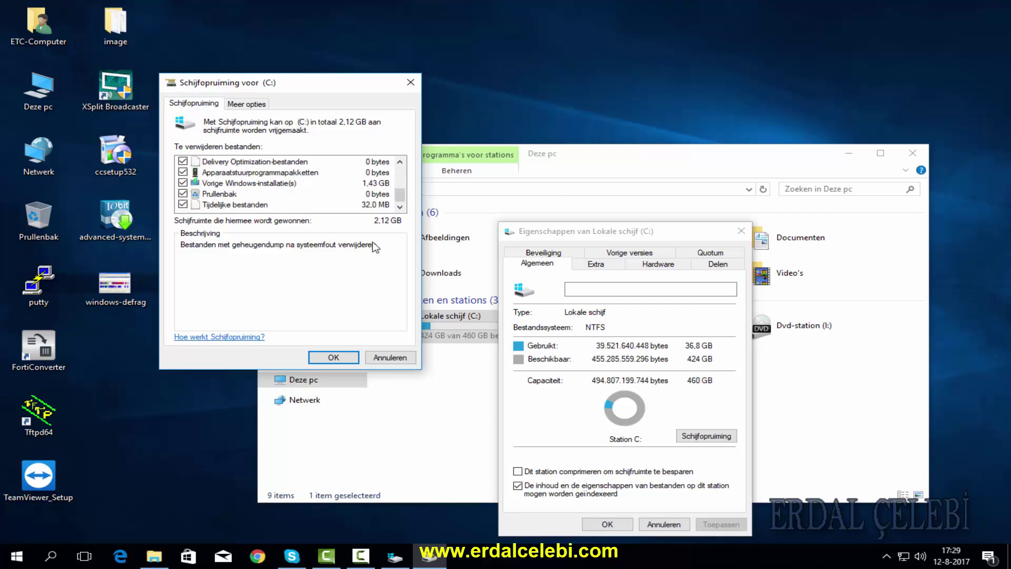
{"action": "left_click", "coordinate": [331, 357]}
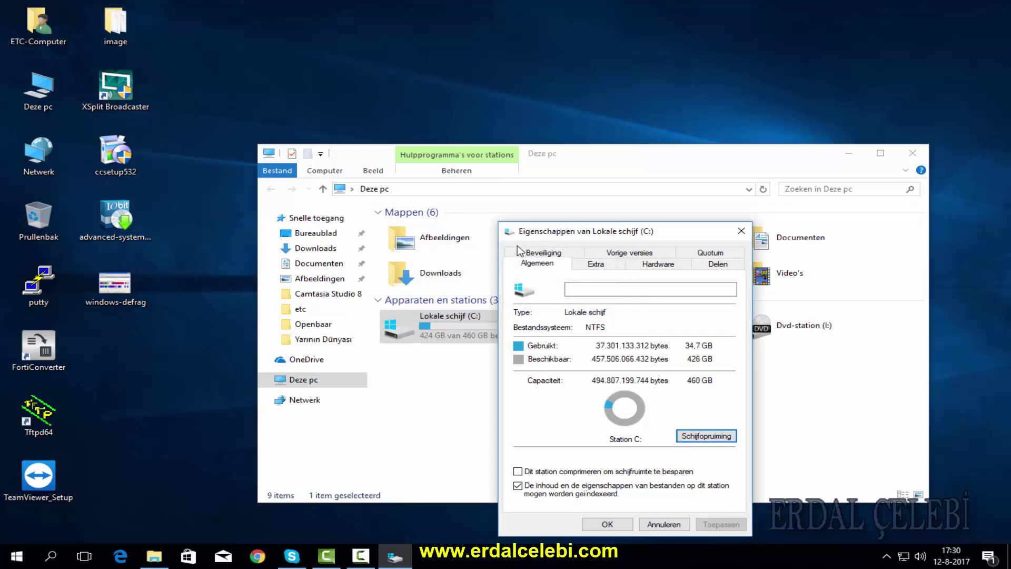
- Rescan drive C: with Disk Cleanup, including system files, to examine what is left to remove
{"action": "left_click", "coordinate": [721, 443]}
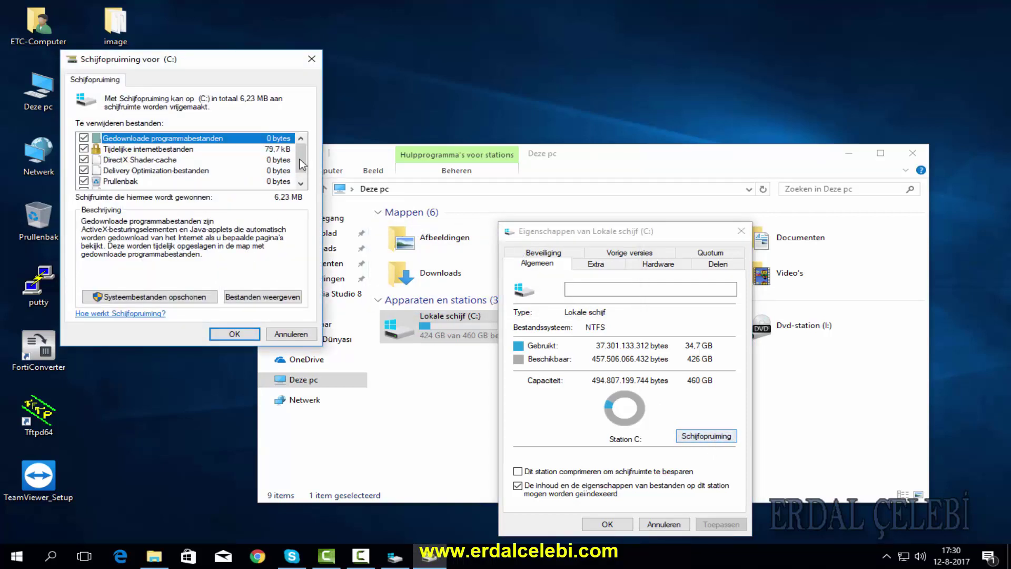
{"action": "left_click", "coordinate": [174, 300]}
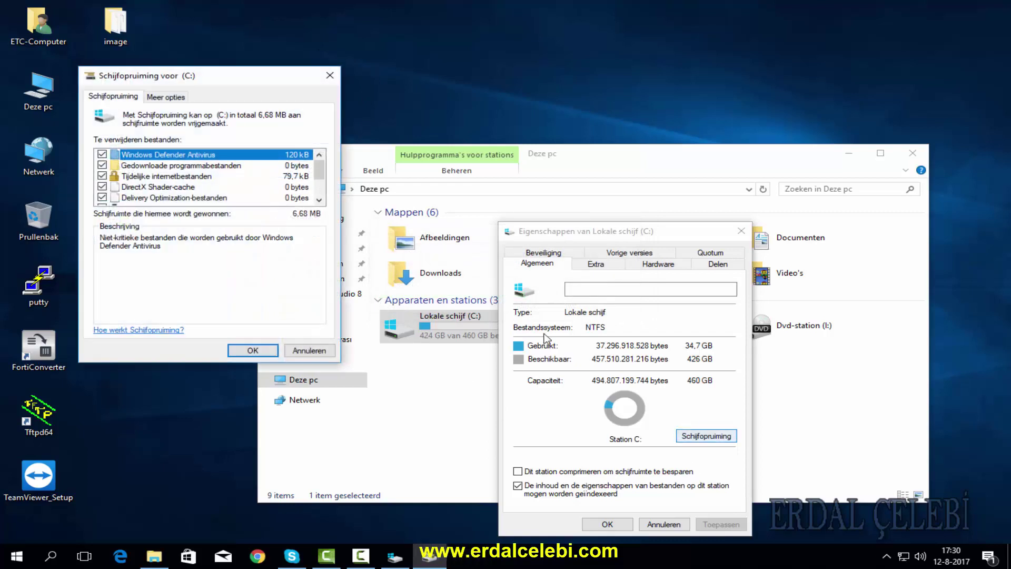
{"action": "left_click_drag", "start_coordinate": [203, 82], "coordinate": [237, 89]}
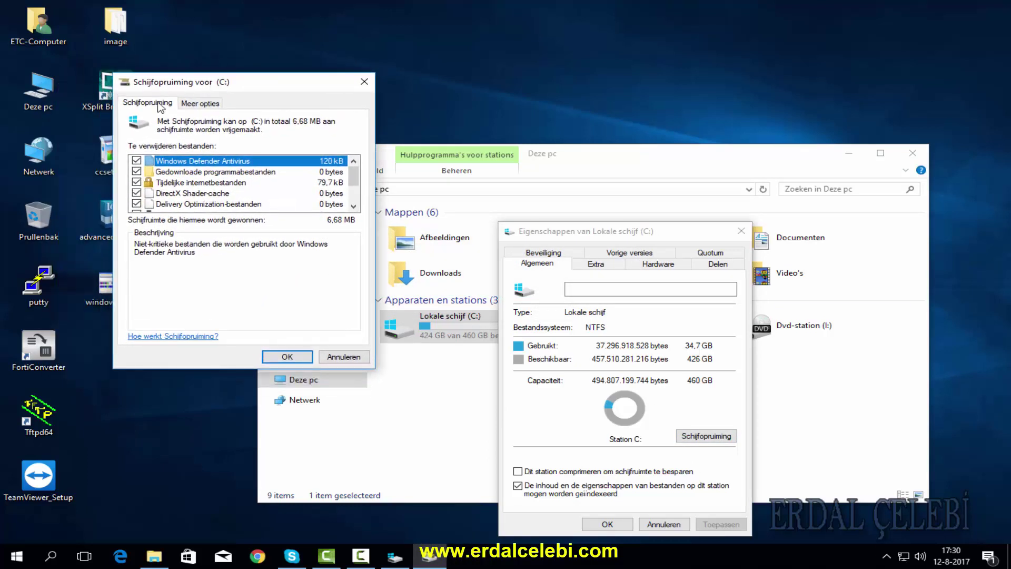
- Review the installed programs through Disk Cleanup's extra options for drive C:, and close the program list
{"action": "left_click", "coordinate": [200, 104]}
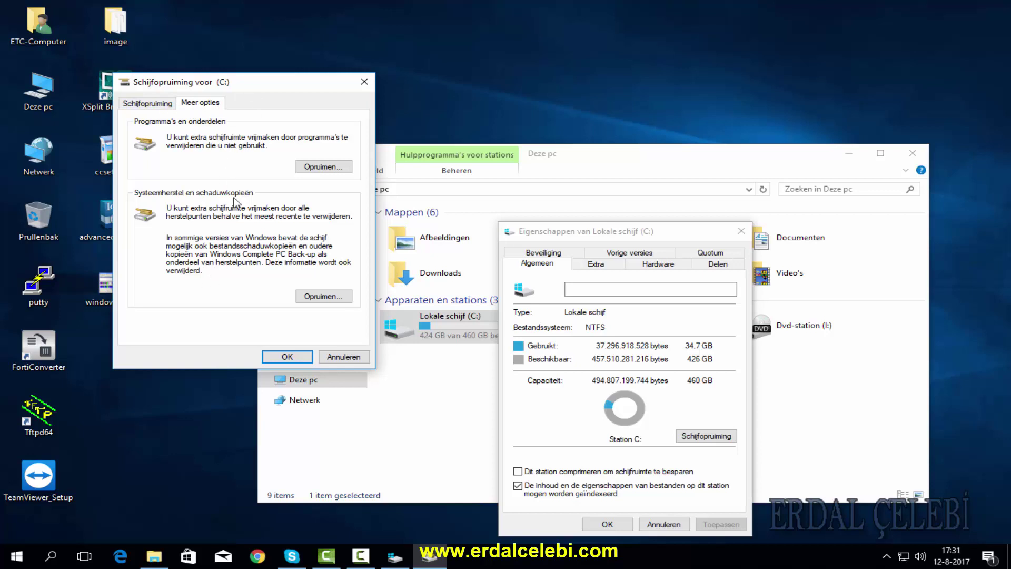
{"action": "left_click", "coordinate": [324, 167]}
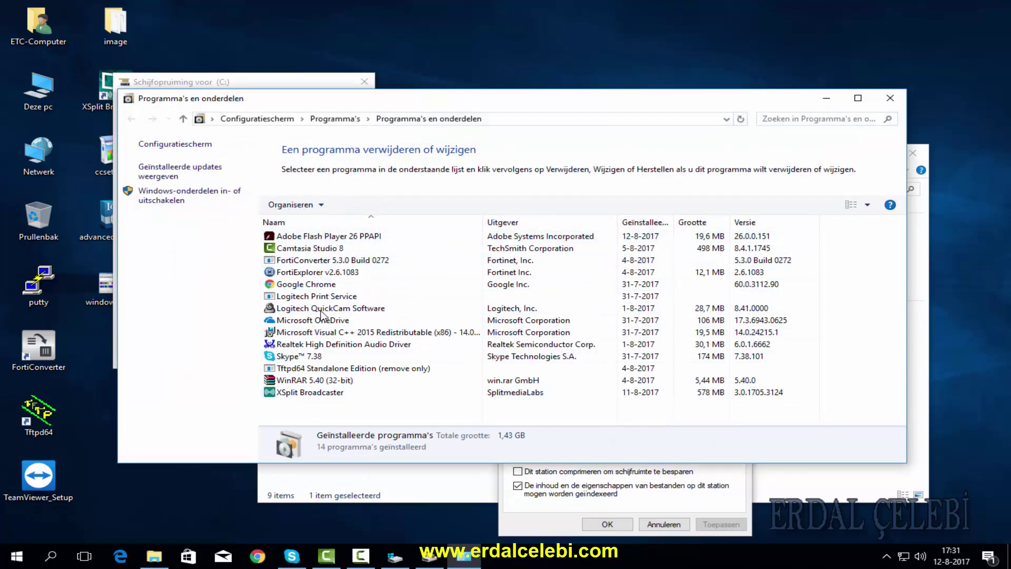
{"action": "left_click", "coordinate": [890, 98]}
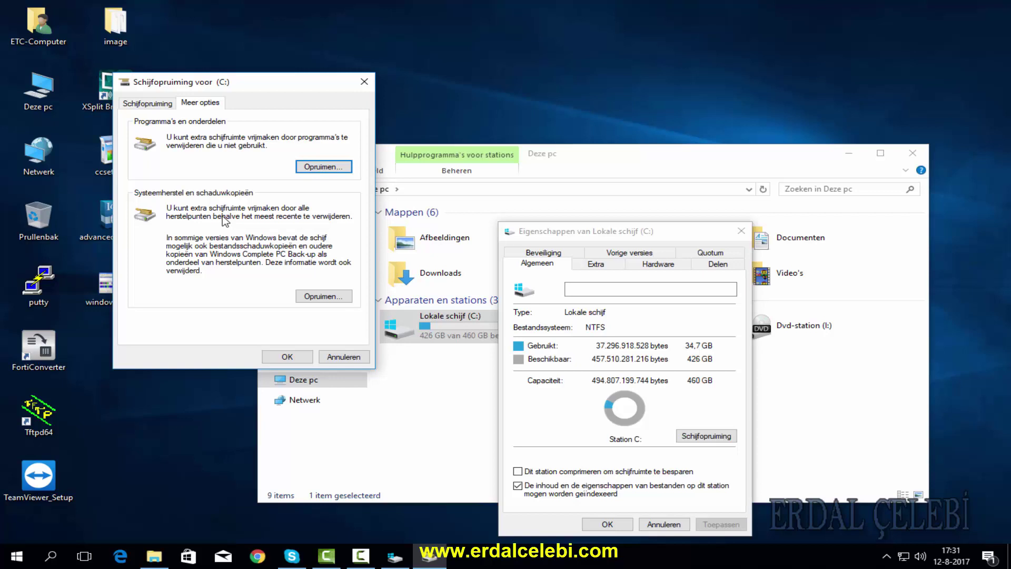
- Delete all restore points except the most recent one, and permanently remove the files marked in Disk Cleanup
{"action": "left_click", "coordinate": [331, 296]}
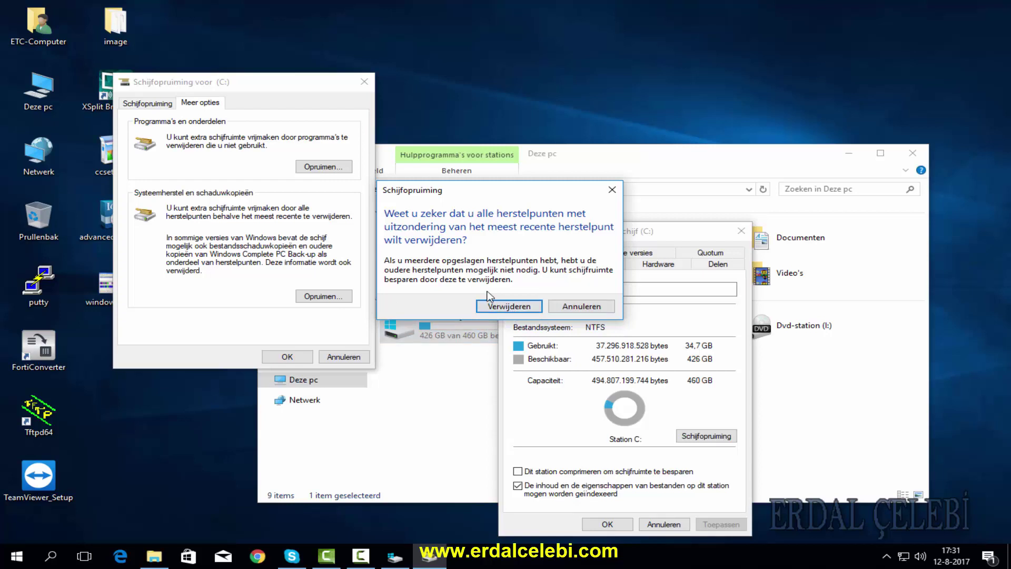
{"action": "left_click", "coordinate": [503, 310]}
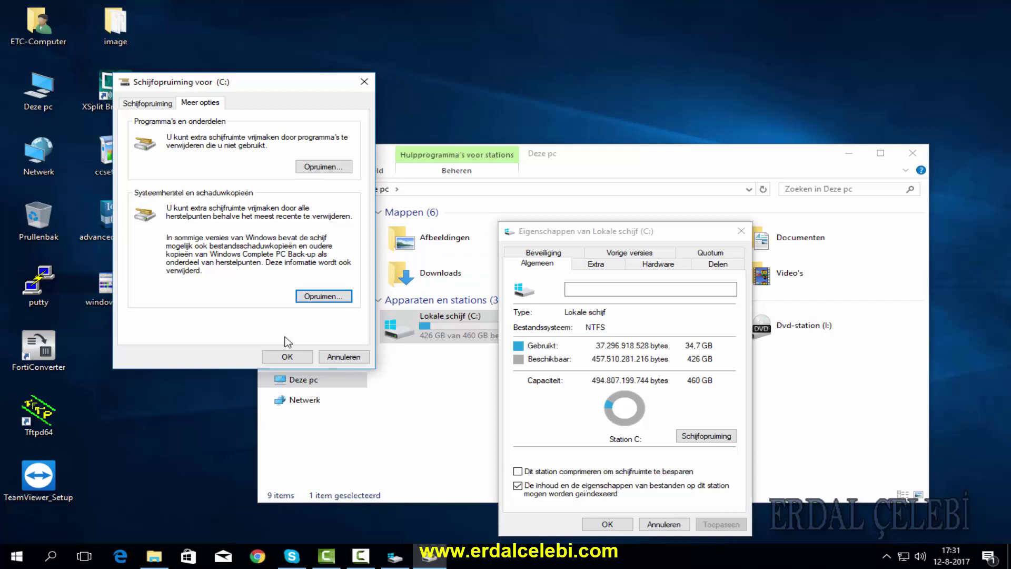
{"action": "left_click", "coordinate": [335, 297]}
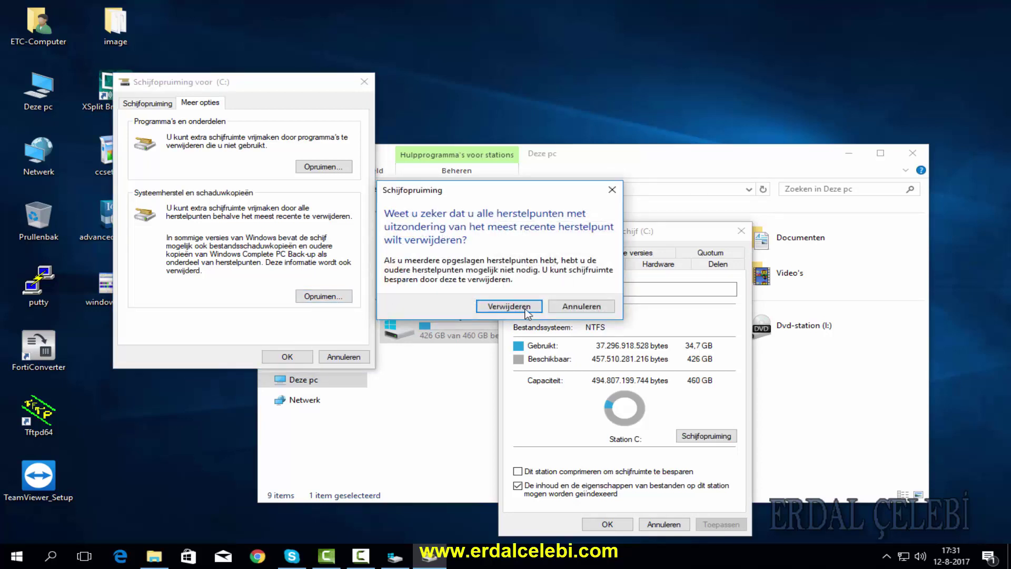
{"action": "left_click", "coordinate": [500, 308]}
{"action": "left_click", "coordinate": [298, 360]}
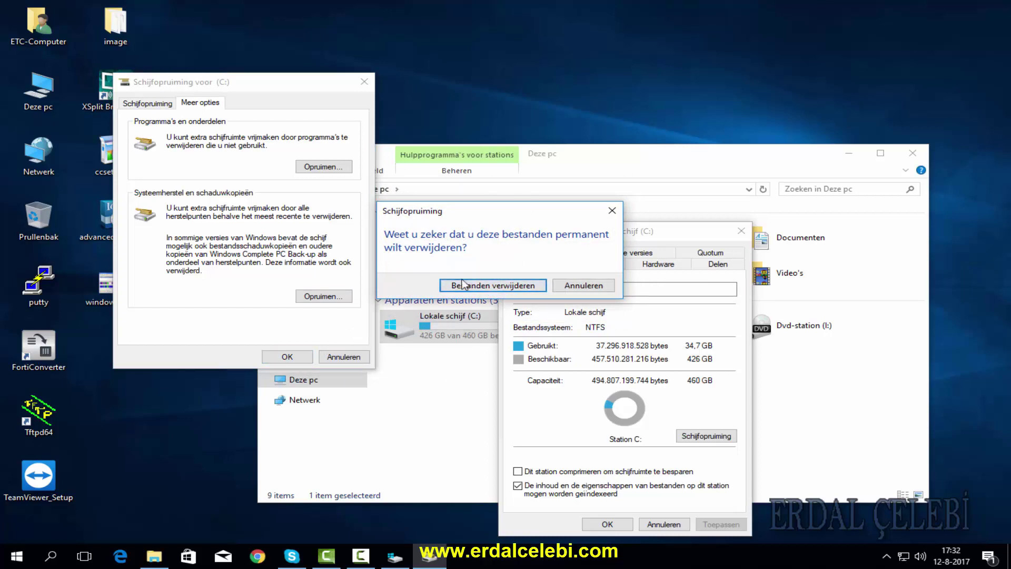
{"action": "left_click", "coordinate": [503, 287]}
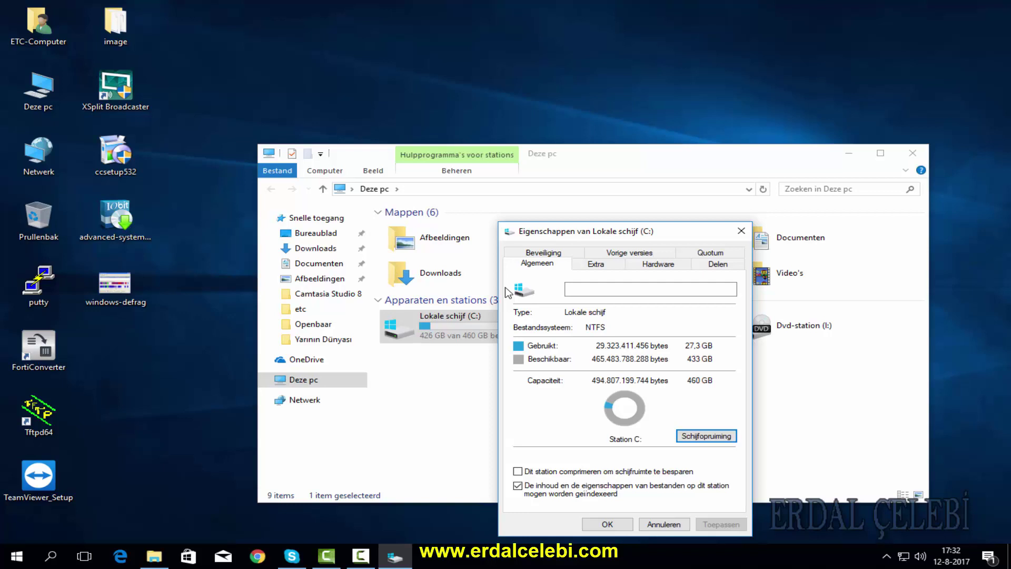
- View the windows-defrag picture from the desktop, and close both the picture and the properties of drive C:
{"action": "left_click", "coordinate": [135, 304]}
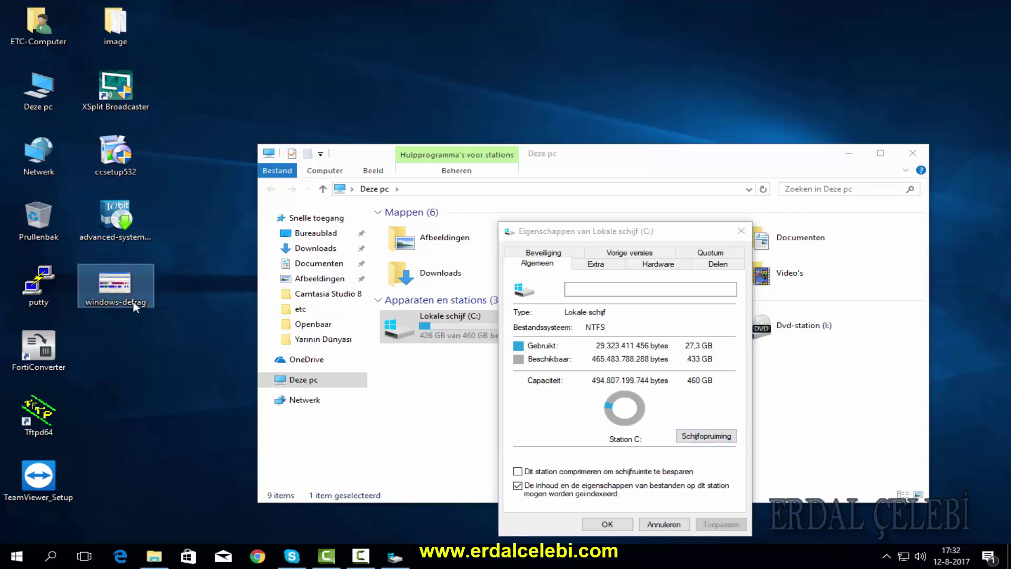
{"action": "double_click", "coordinate": [135, 305]}
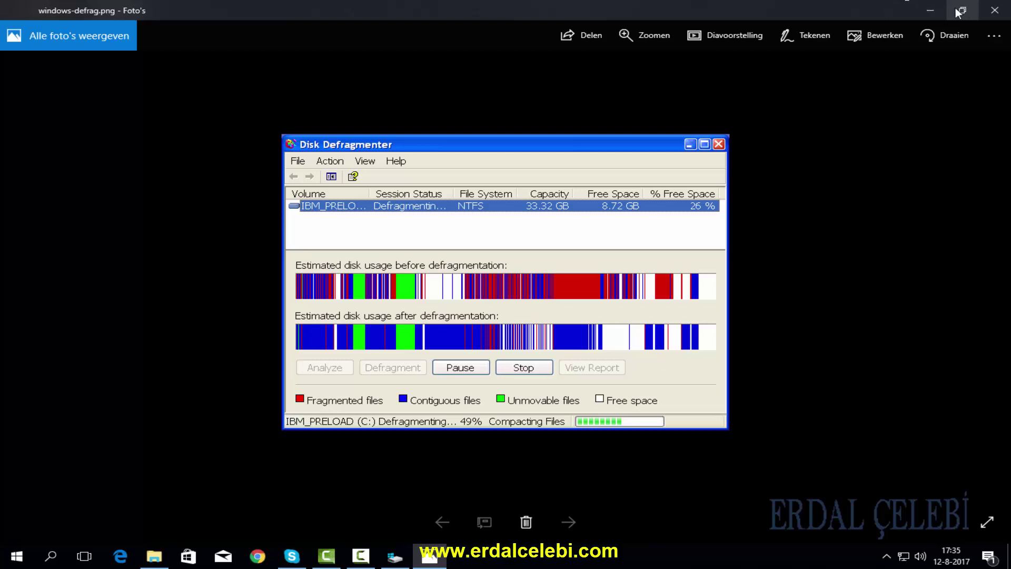
{"action": "left_click", "coordinate": [995, 10]}
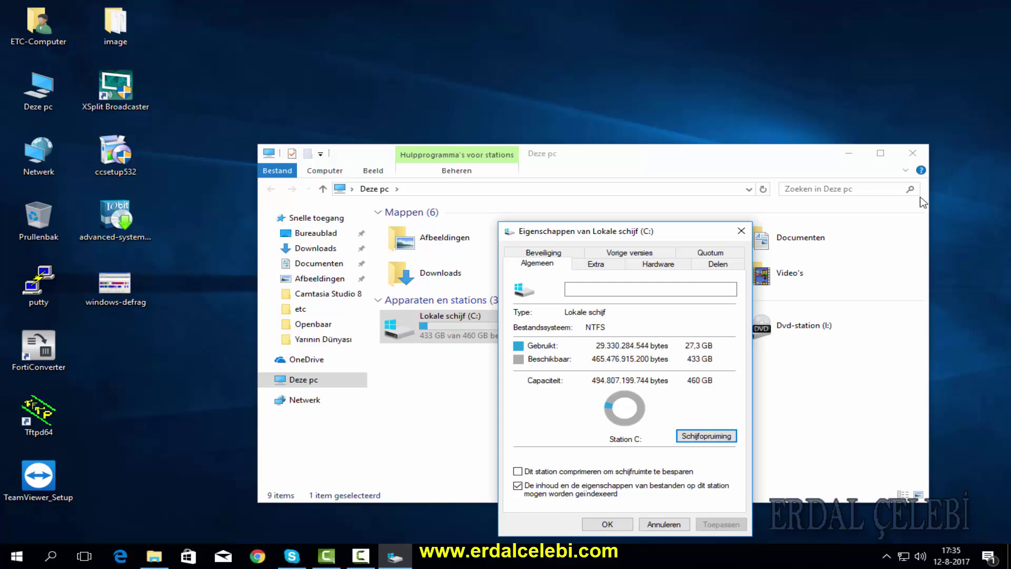
{"action": "left_click_drag", "start_coordinate": [660, 232], "coordinate": [620, 165]}
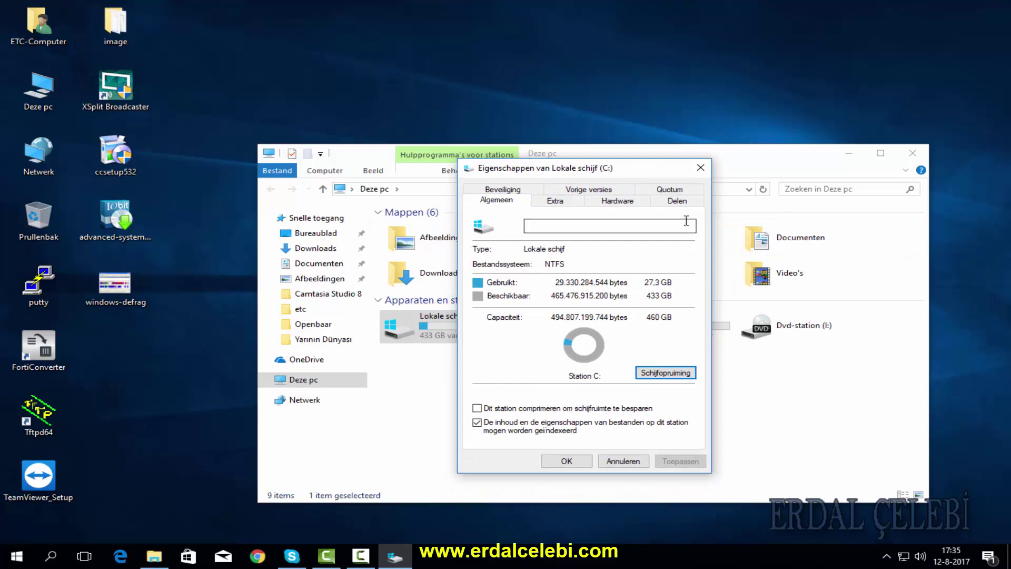
{"action": "left_click", "coordinate": [701, 167]}
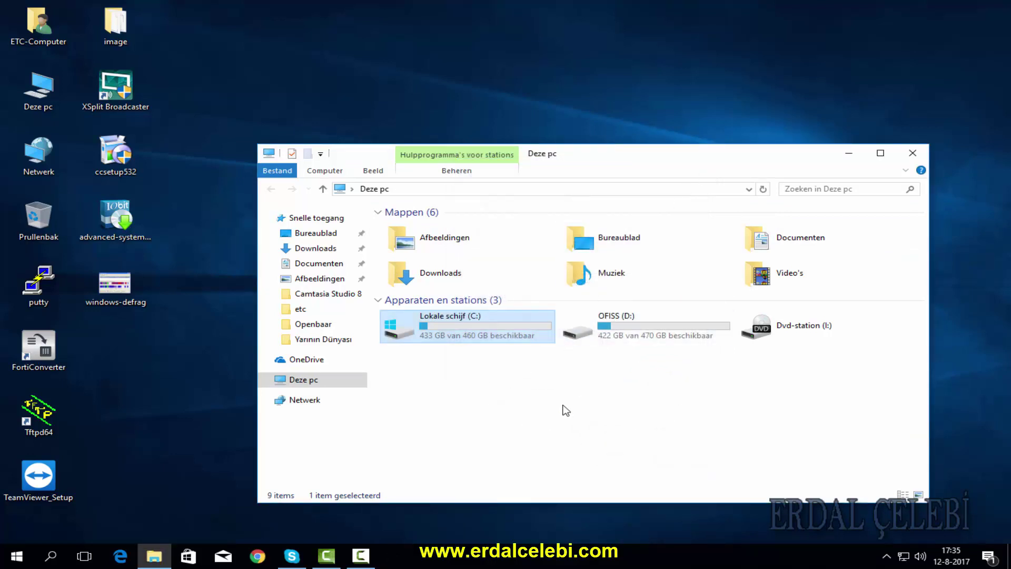
- Open the drive optimisation tool from the properties of drive C: and analyse that drive's fragmentation
{"action": "right_click", "coordinate": [462, 323]}
{"action": "left_click", "coordinate": [504, 312]}
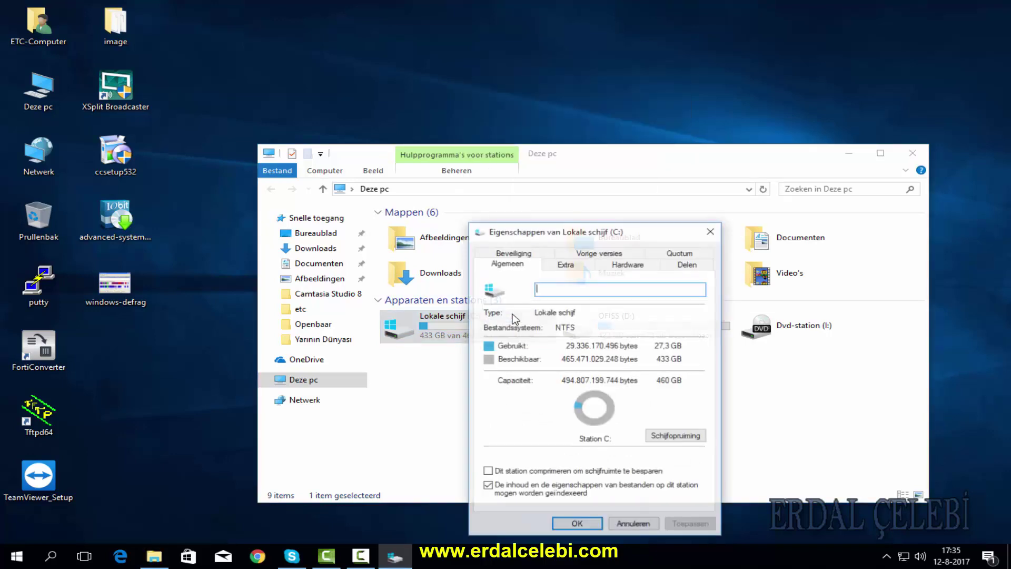
{"action": "left_click", "coordinate": [576, 266]}
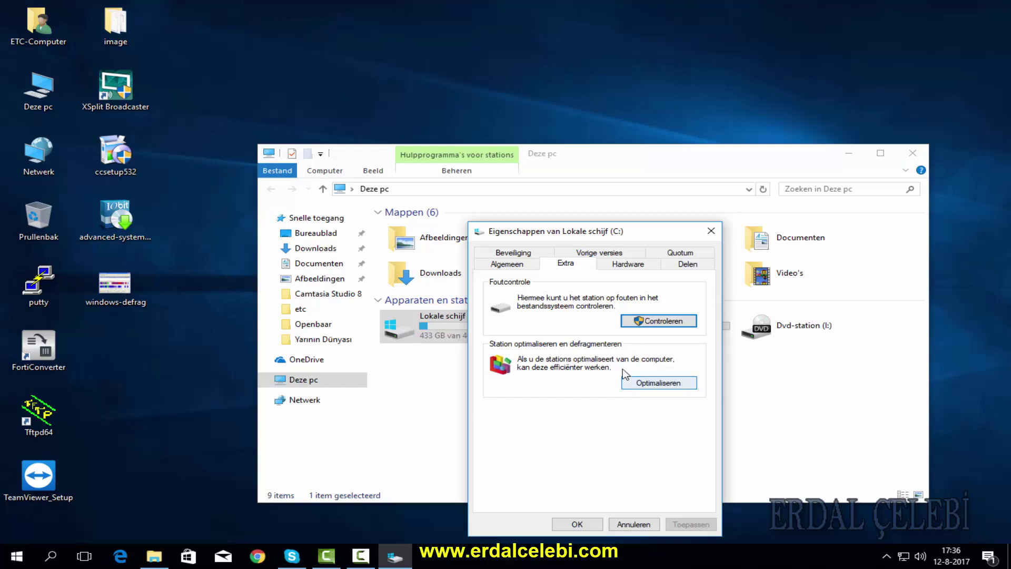
{"action": "left_click", "coordinate": [669, 384]}
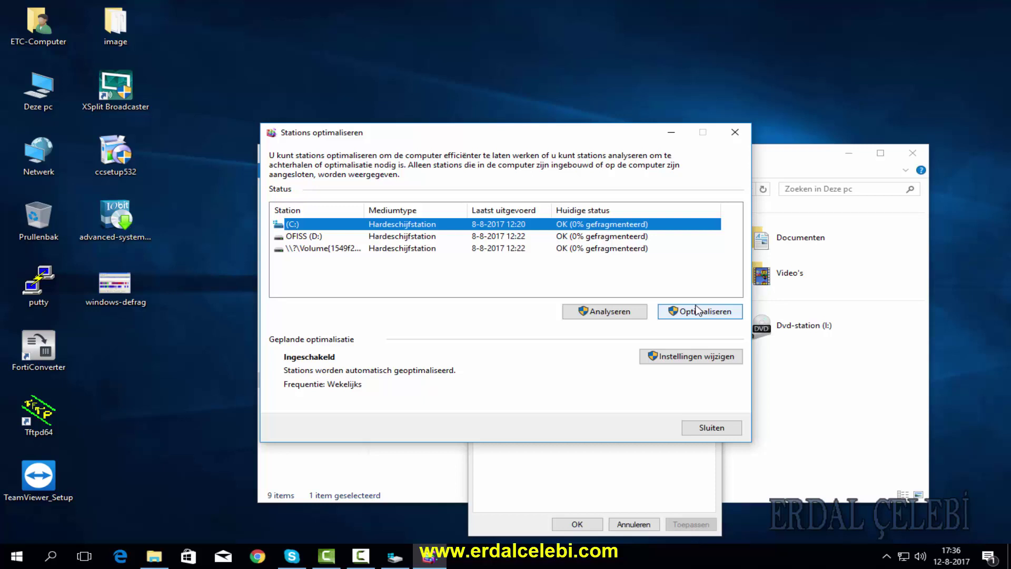
{"action": "left_click", "coordinate": [595, 312]}
{"action": "key", "text": "Escape"}
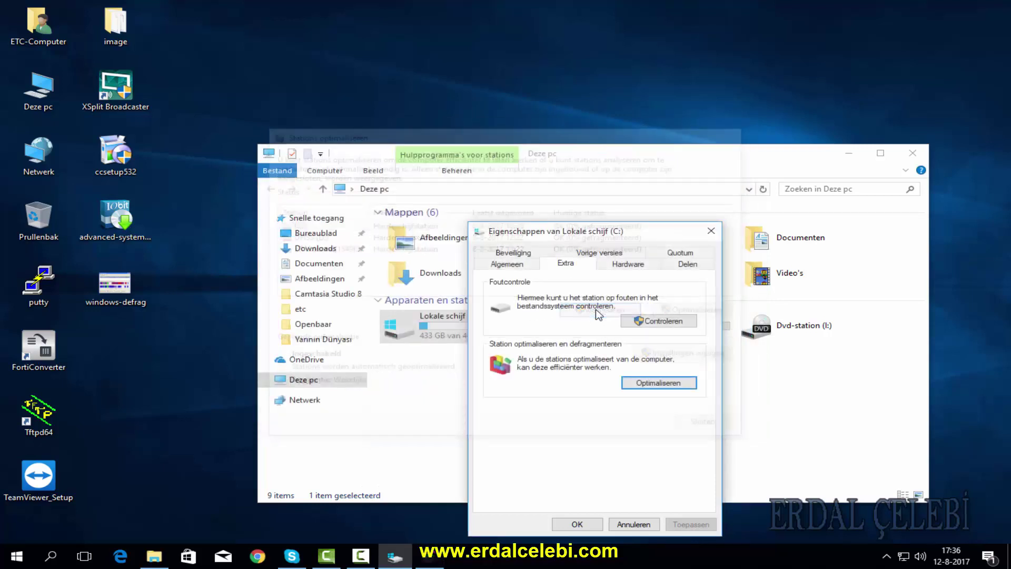
{"action": "key", "text": "Return"}
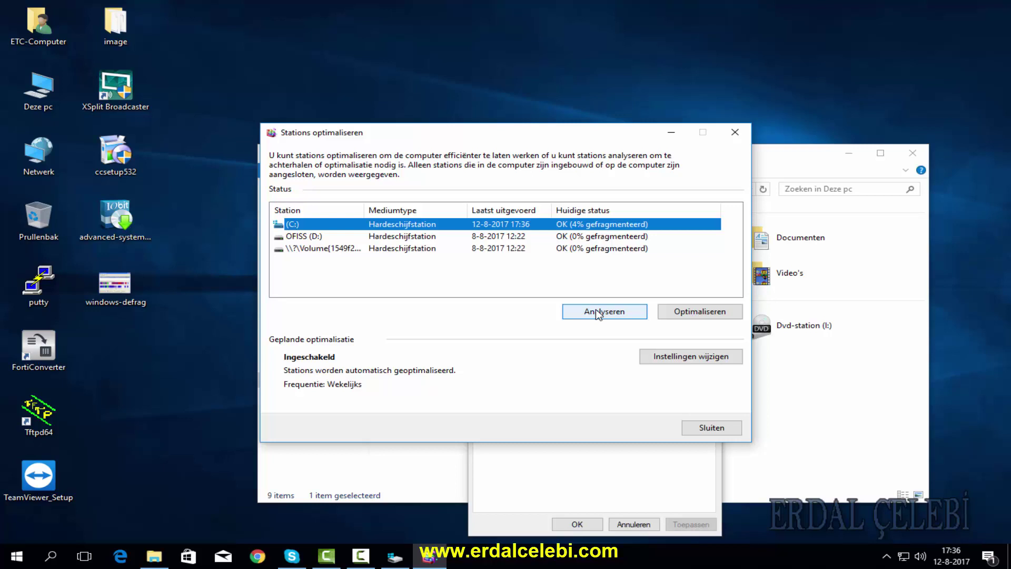
- Start optimising drive C:, stop the run, and close the optimisation tool and the drive's properties
{"action": "left_click", "coordinate": [708, 315]}
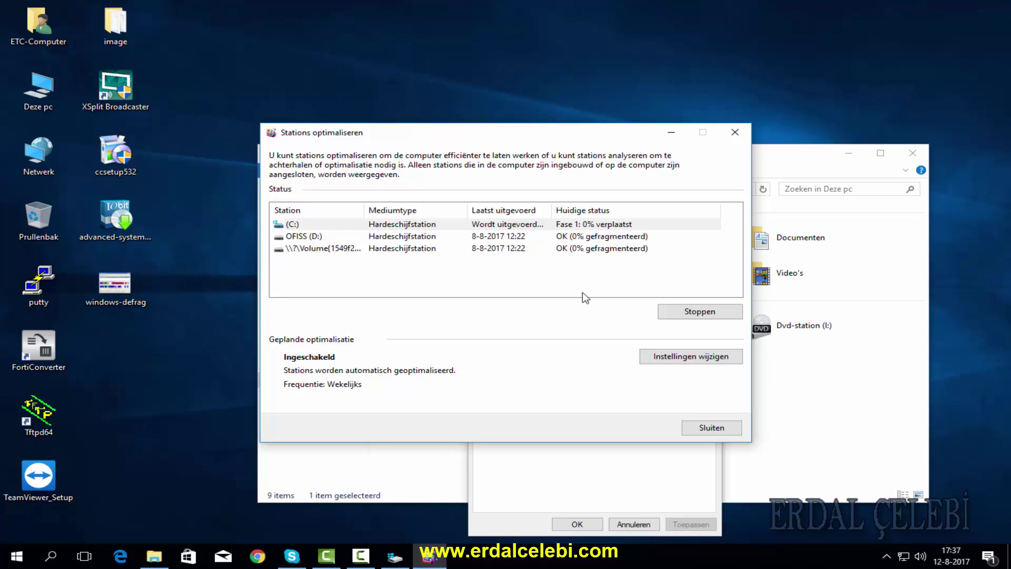
{"action": "left_click", "coordinate": [704, 315]}
{"action": "left_click", "coordinate": [710, 428]}
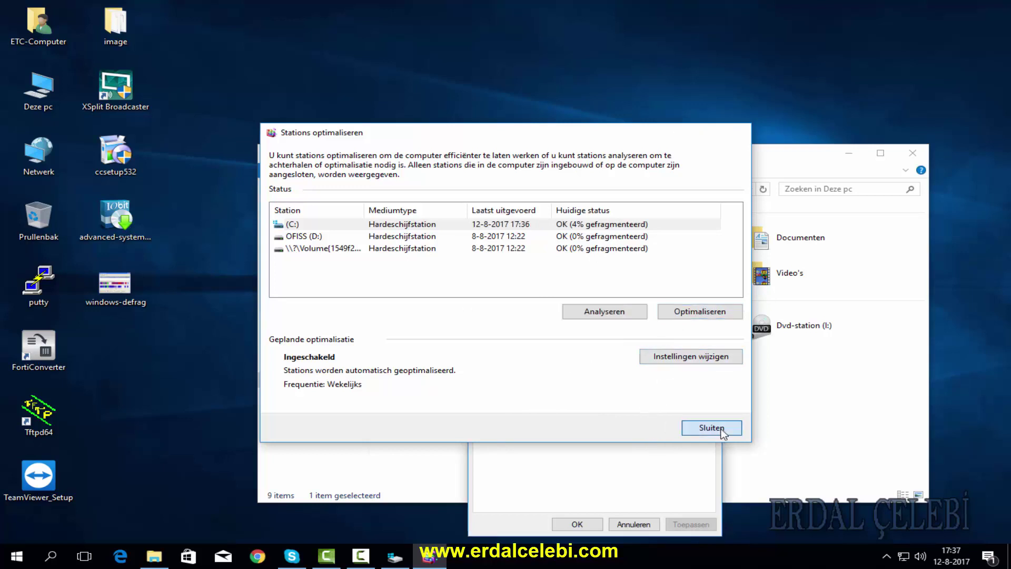
{"action": "left_click", "coordinate": [577, 525]}
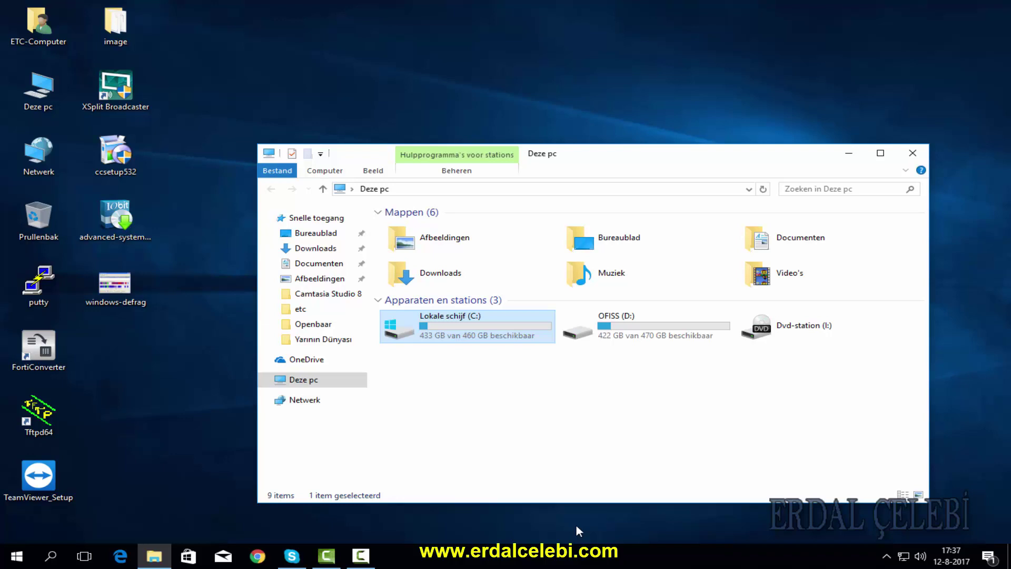
- Search Windows for msconfig and open System Configuration
{"action": "left_click", "coordinate": [50, 556]}
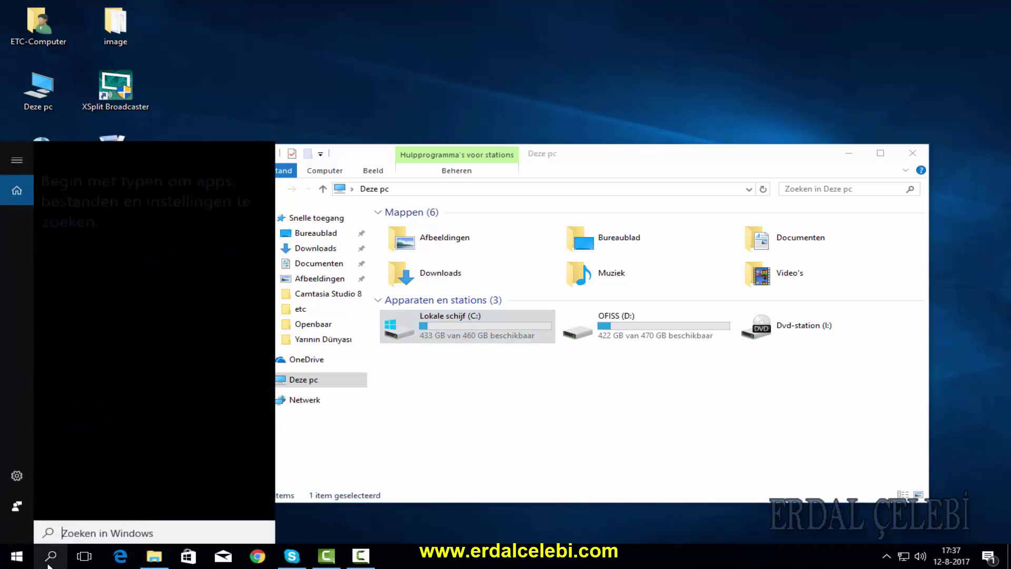
{"action": "type", "text": "mscofig"}
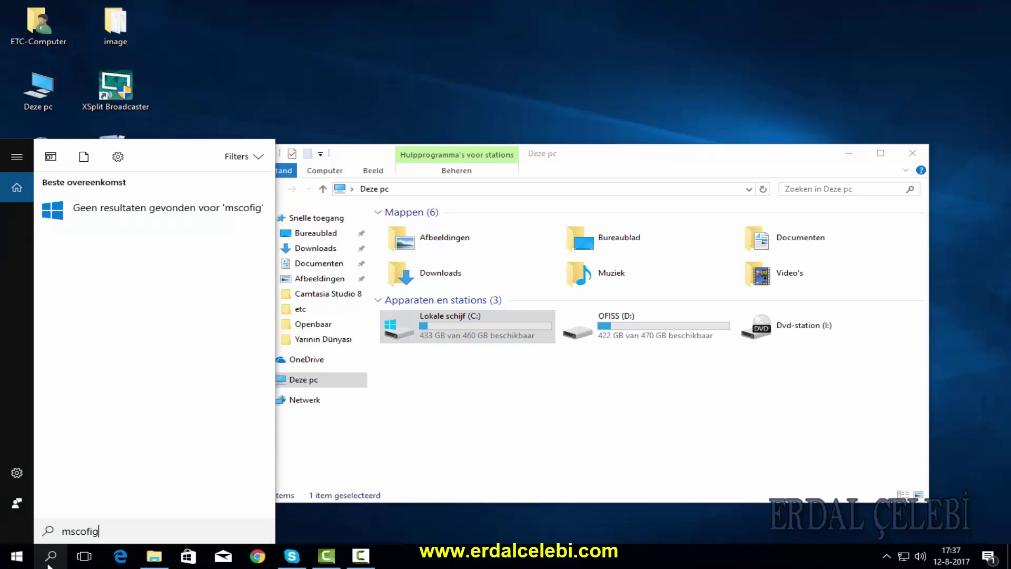
{"action": "key", "text": "BackSpace"}
{"action": "key", "text": "BackSpace"}
{"action": "key", "text": "BackSpace"}
{"action": "key", "text": "BackSpace"}
{"action": "type", "text": "onfig"}
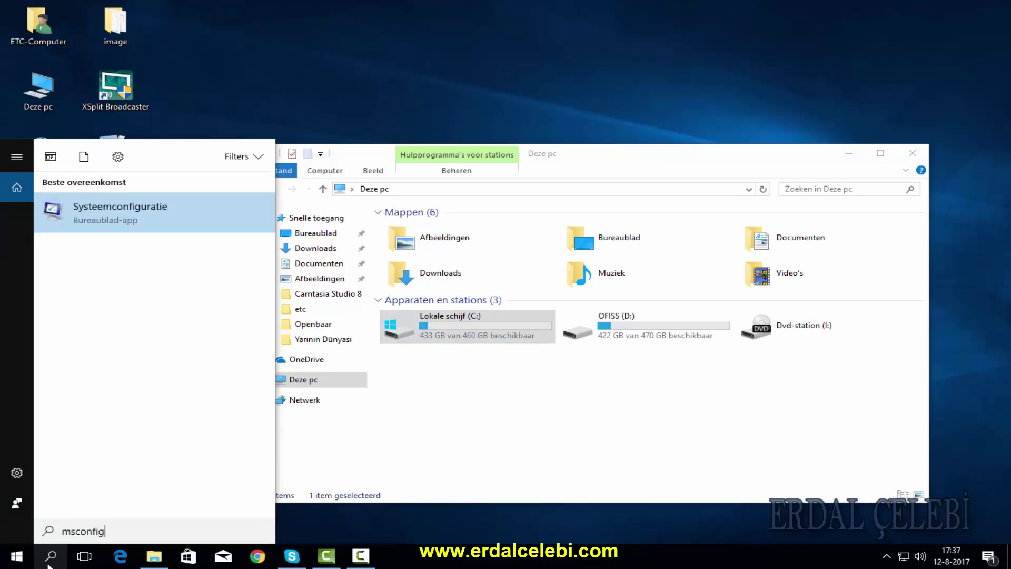
{"action": "key", "text": "Return"}
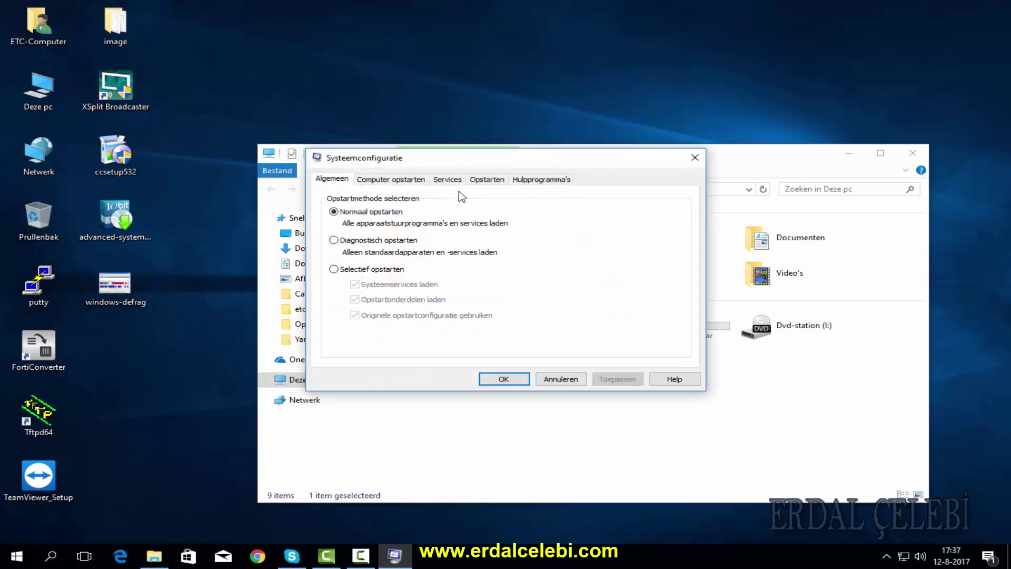
- View the startup items in Task Manager by way of System Configuration, and close both windows
{"action": "left_click", "coordinate": [488, 180]}
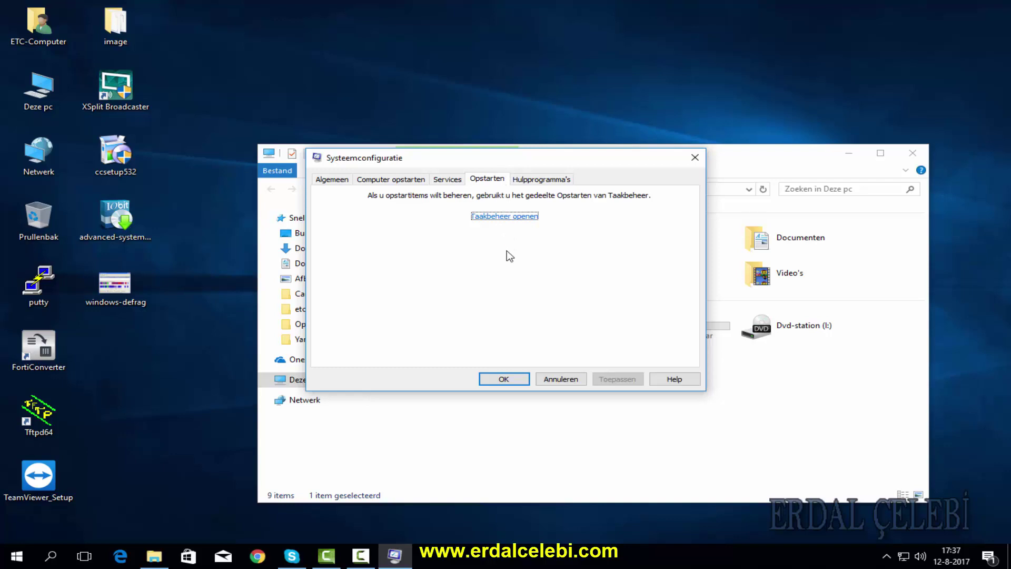
{"action": "left_click", "coordinate": [500, 217]}
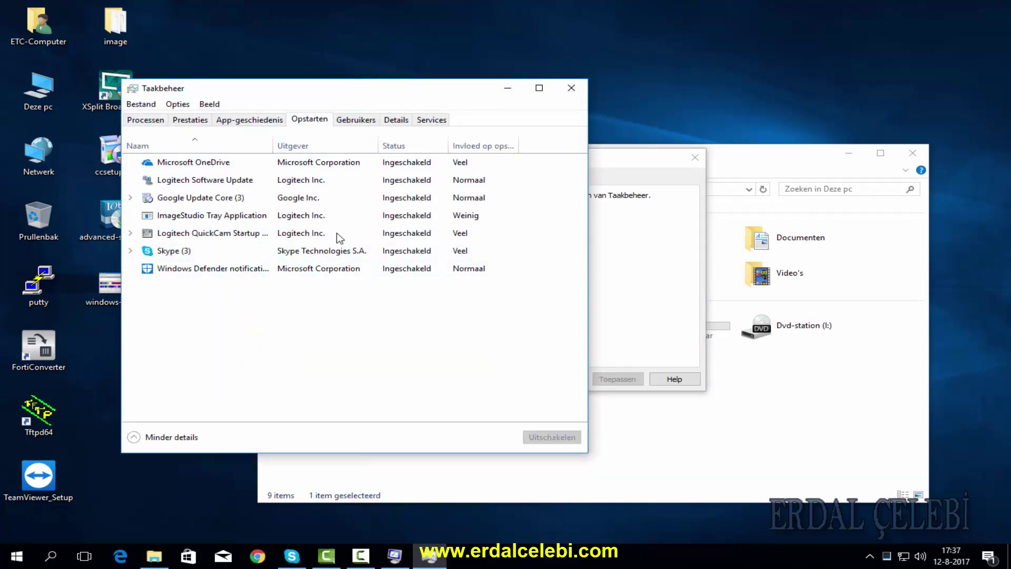
{"action": "left_click", "coordinate": [570, 88]}
{"action": "left_click", "coordinate": [695, 157]}
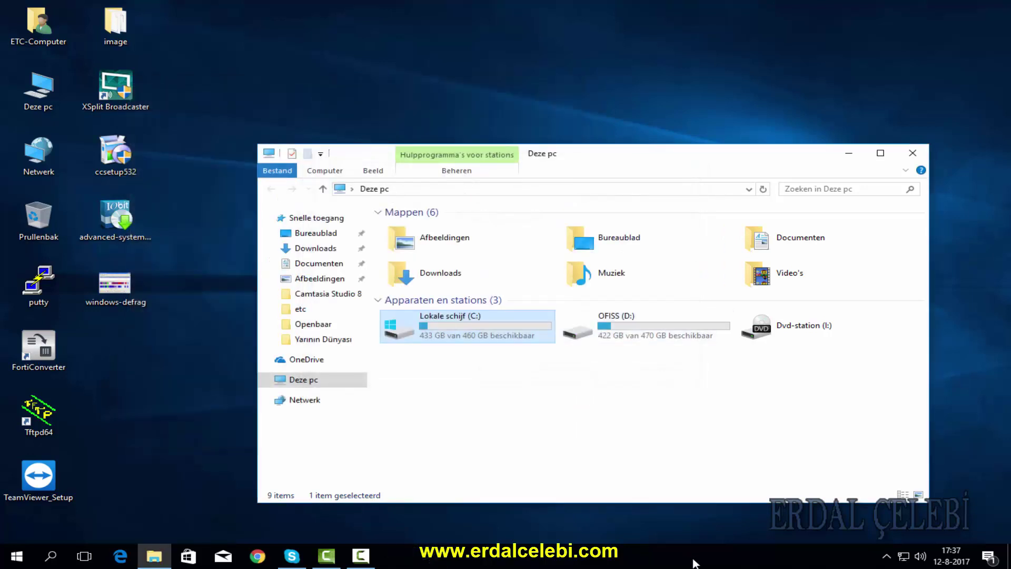
- Open Task Manager from the taskbar and show its list of startup programs
{"action": "right_click", "coordinate": [733, 552]}
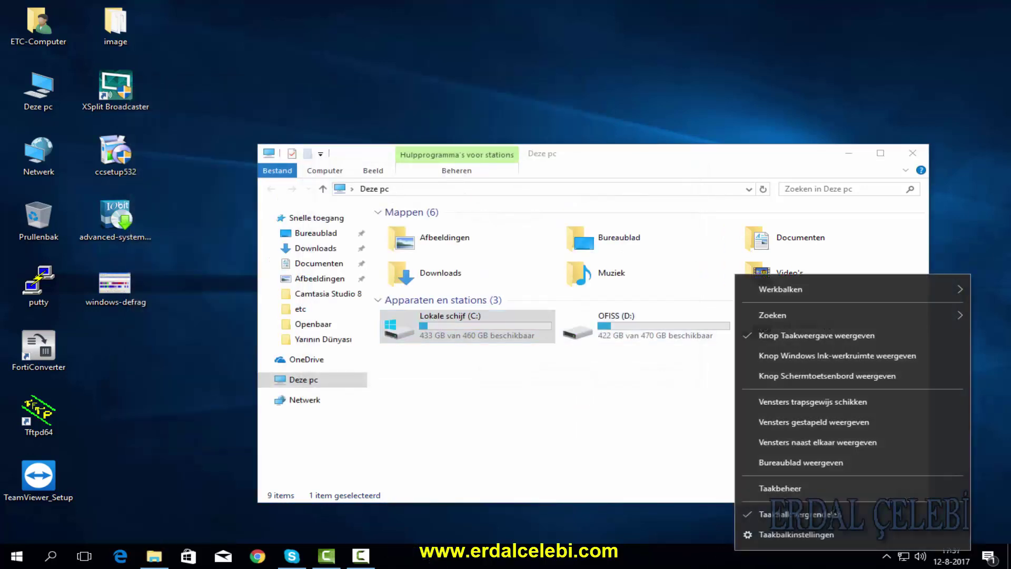
{"action": "left_click", "coordinate": [784, 490]}
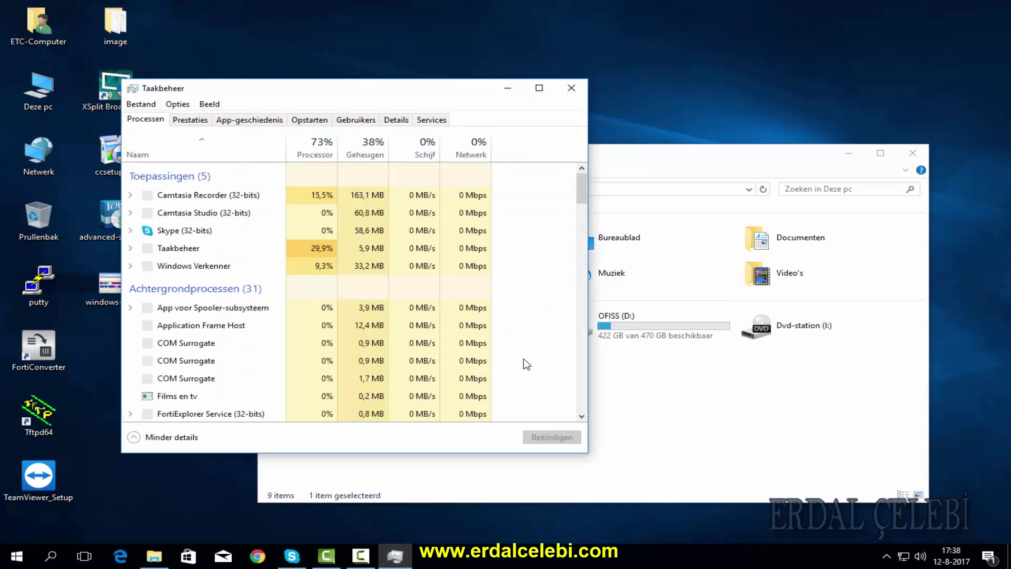
{"action": "left_click", "coordinate": [308, 126]}
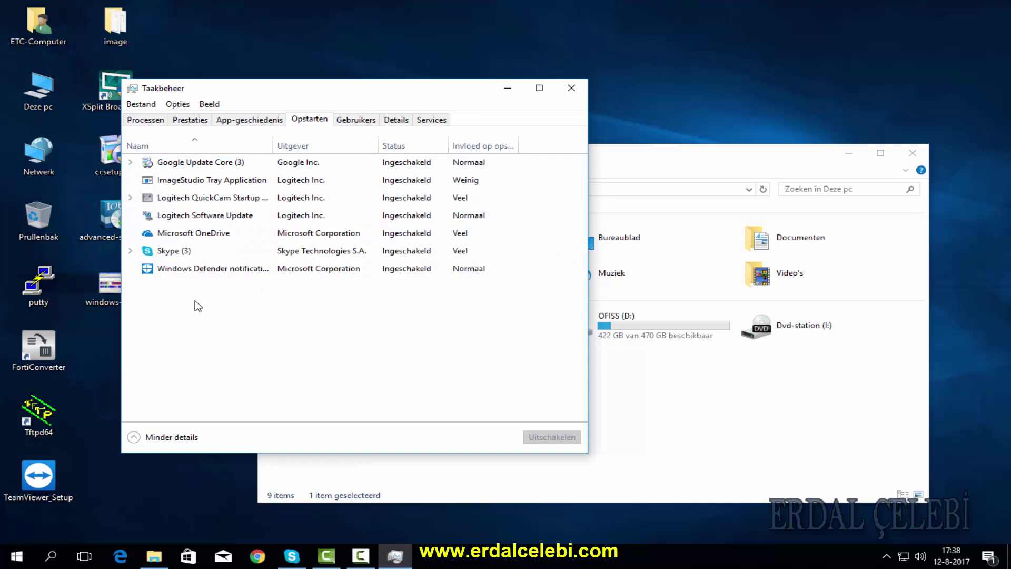
- Examine the available actions for the startup items Google Update Core, ImageStudio Tray Application and Logitech QuickCam Startup
{"action": "right_click", "coordinate": [214, 168]}
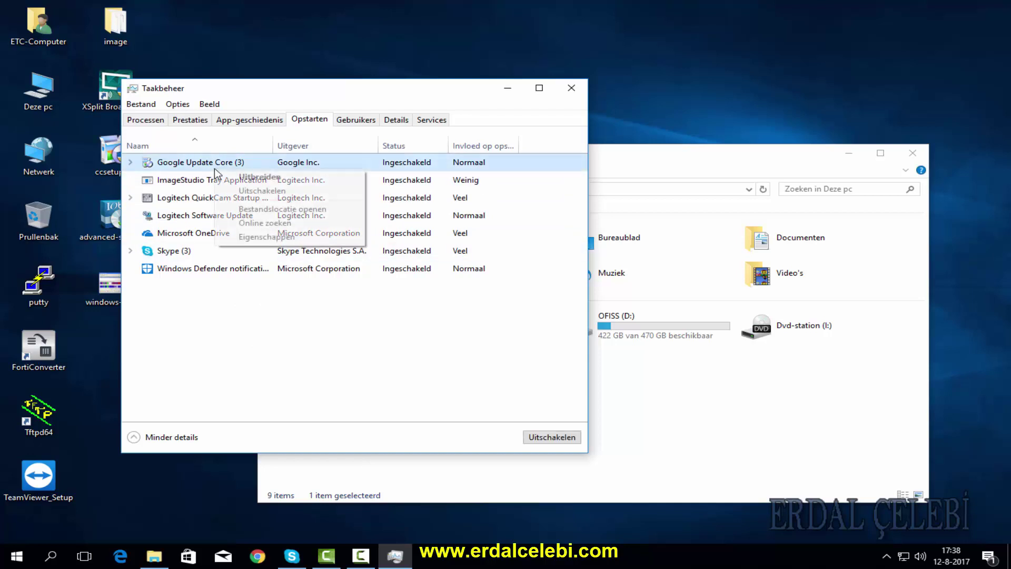
{"action": "left_click", "coordinate": [188, 185]}
{"action": "right_click", "coordinate": [189, 184]}
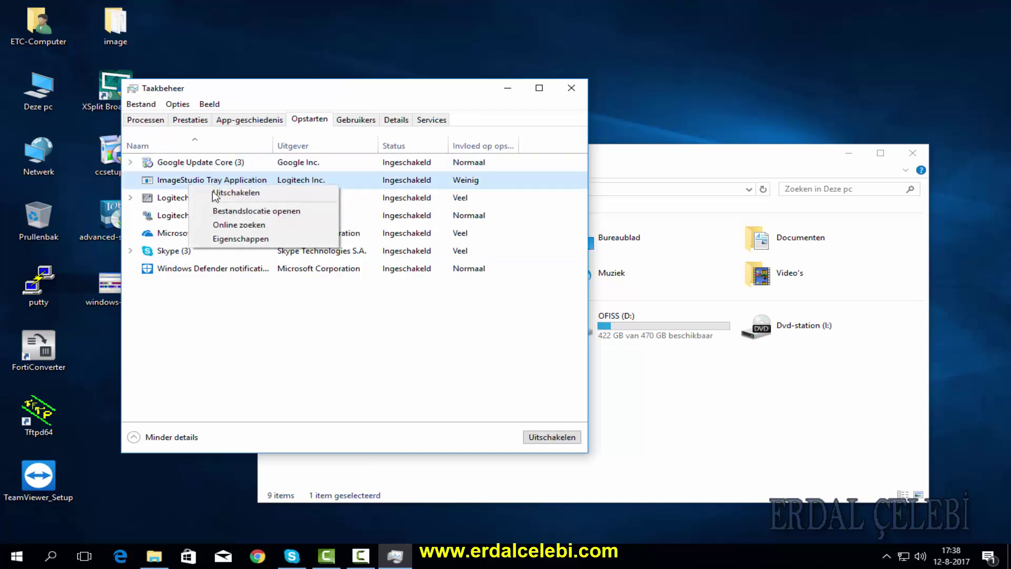
{"action": "right_click", "coordinate": [174, 199]}
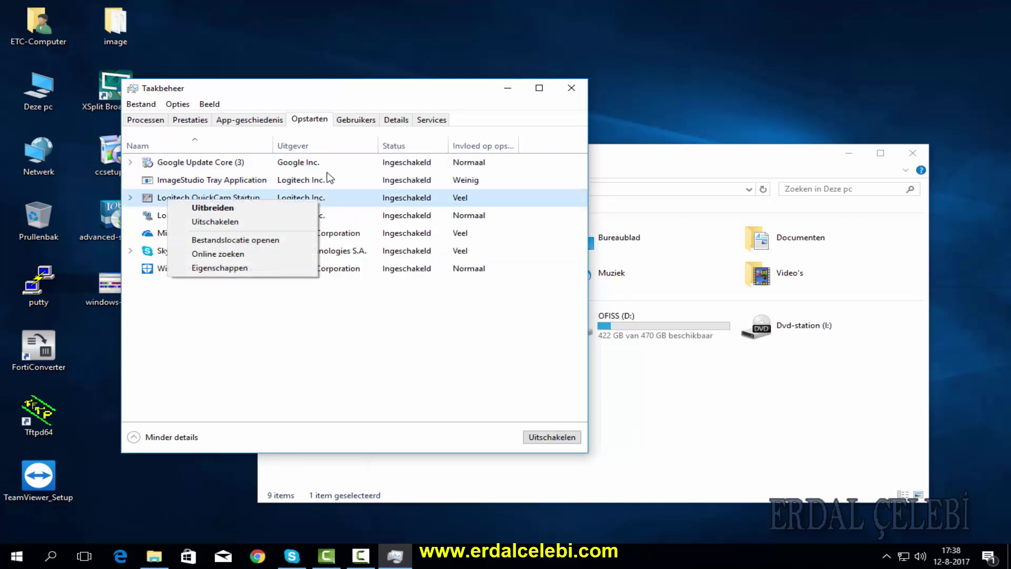
{"action": "left_click", "coordinate": [226, 168]}
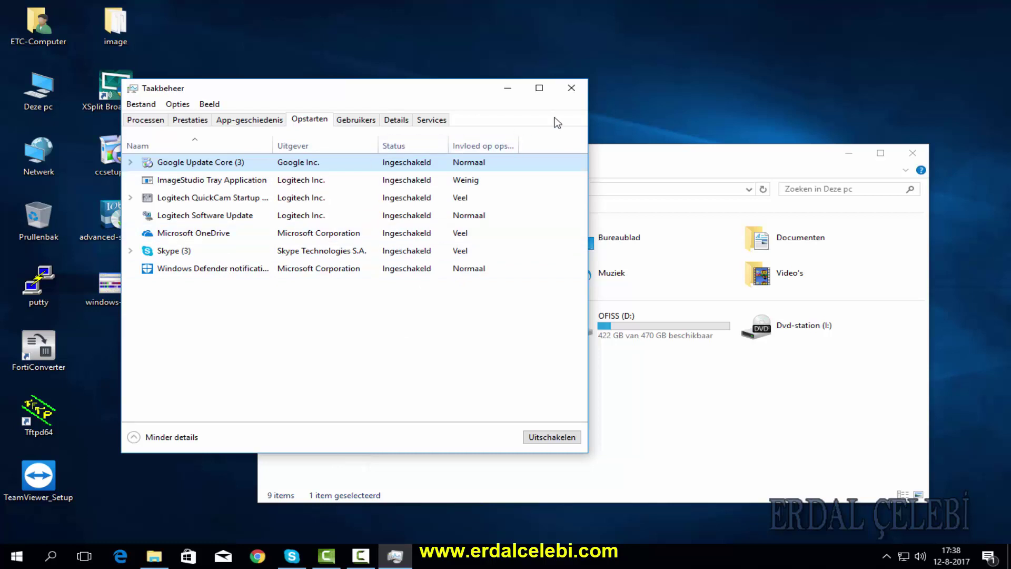
- Close Task Manager, and search Windows for regedit to open the Registry Editor
{"action": "left_click", "coordinate": [573, 89]}
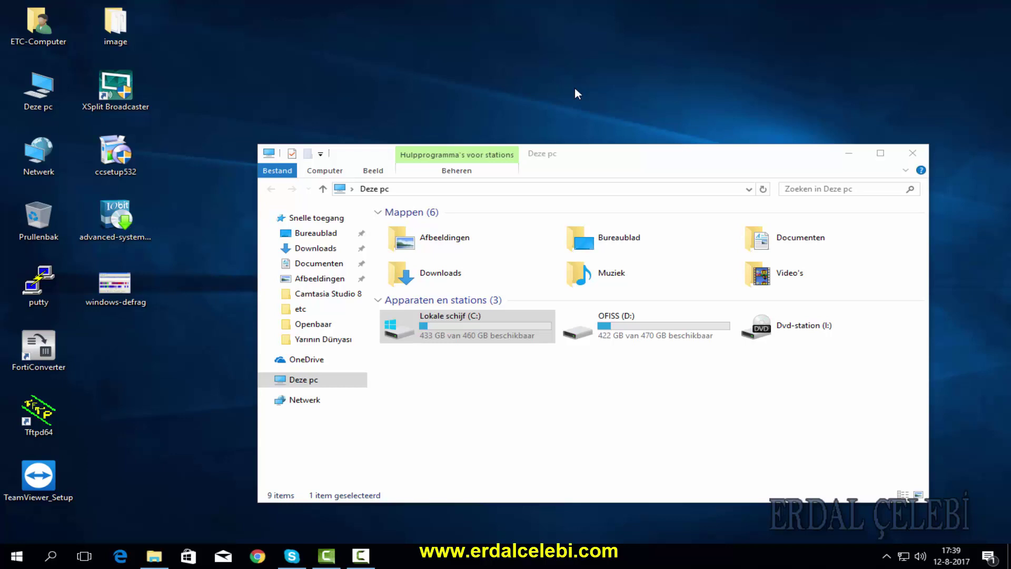
{"action": "left_click", "coordinate": [52, 556]}
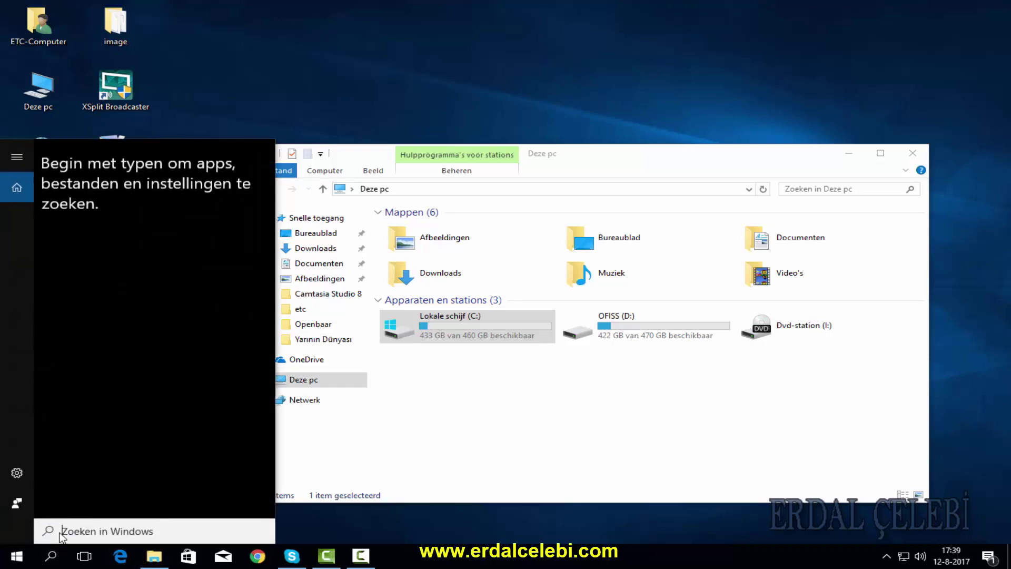
{"action": "type", "text": "d"}
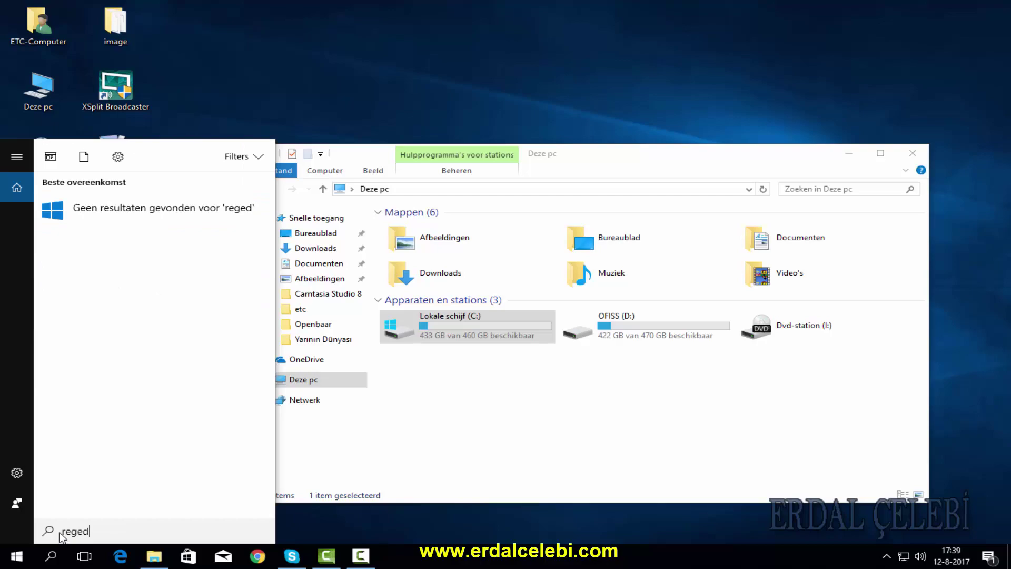
{"action": "type", "text": "i"}
{"action": "type", "text": "t"}
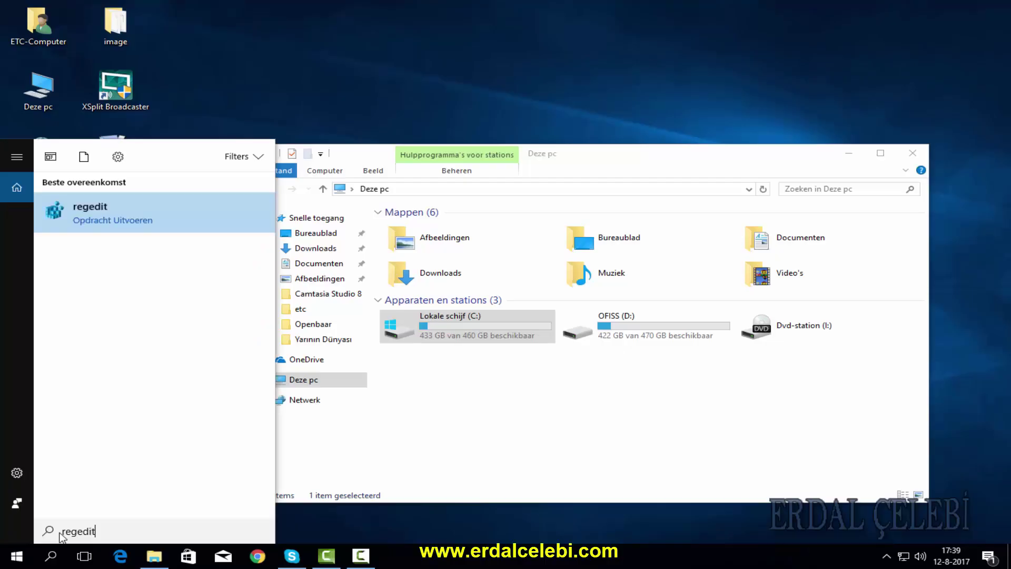
{"action": "key", "text": "Return"}
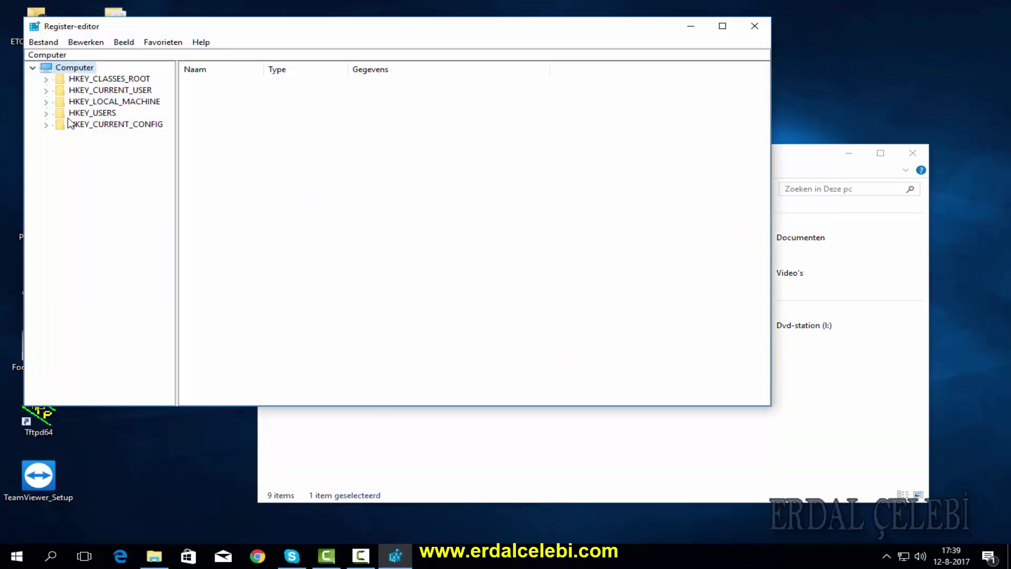
- View the subkeys of HKEY_LOCAL_MACHINE\SYSTEM, collapse the tree again and close the Registry Editor
{"action": "left_click", "coordinate": [46, 102]}
{"action": "left_click", "coordinate": [72, 170]}
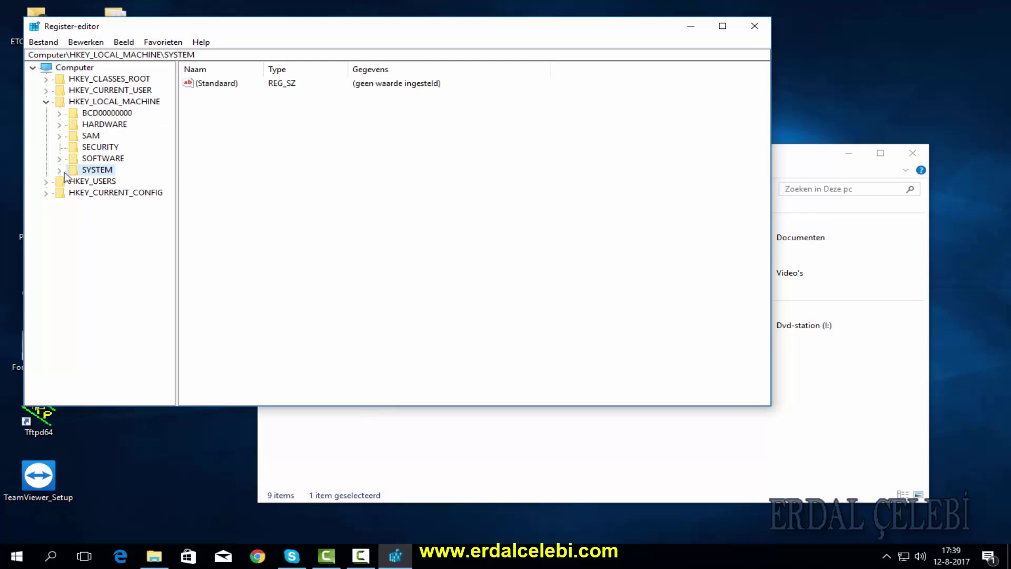
{"action": "left_click", "coordinate": [60, 170]}
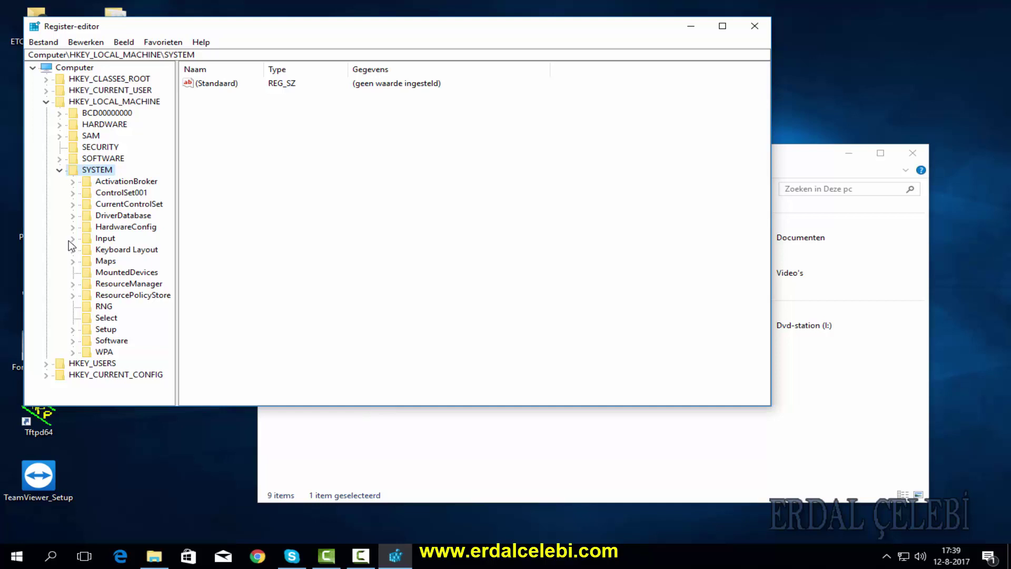
{"action": "left_click", "coordinate": [60, 169]}
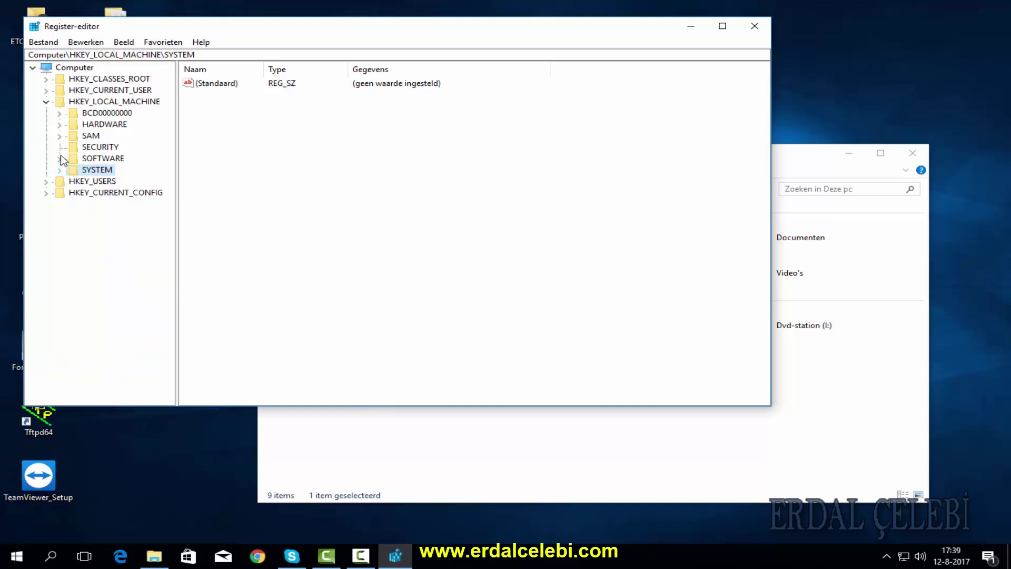
{"action": "left_click", "coordinate": [46, 102]}
{"action": "left_click", "coordinate": [754, 26]}
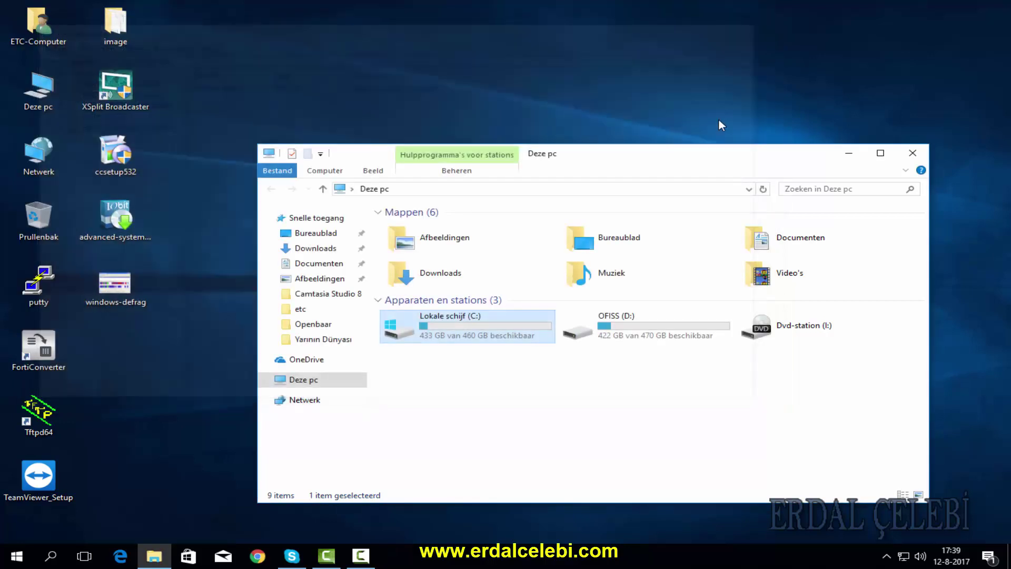
- Install CCleaner v5.32 from the ccsetup532 file on the desktop, and close the setup and the browser window it opens
{"action": "double_click", "coordinate": [140, 142]}
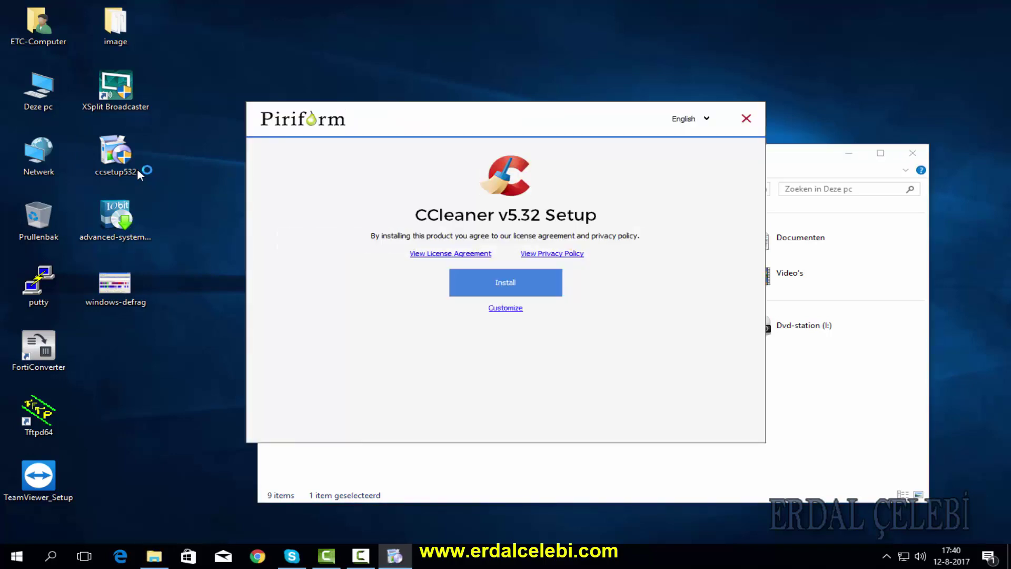
{"action": "left_click", "coordinate": [535, 285]}
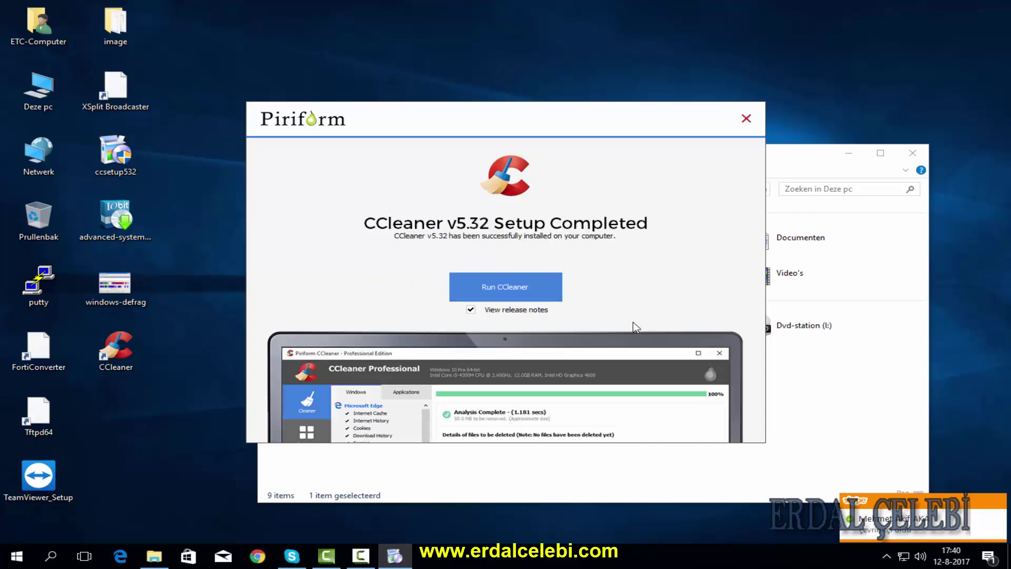
{"action": "left_click", "coordinate": [746, 118]}
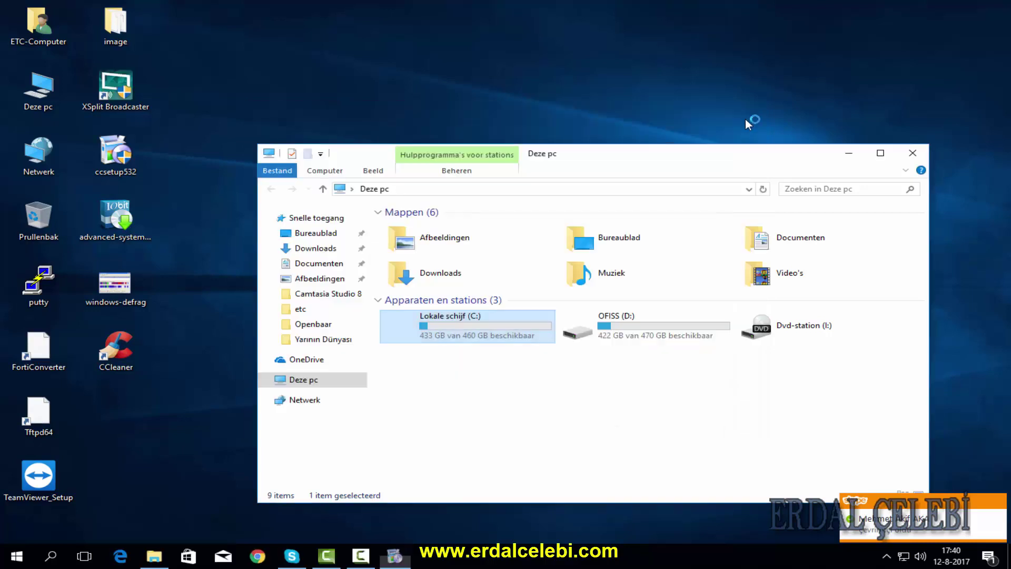
{"action": "right_click", "coordinate": [504, 60]}
{"action": "left_click", "coordinate": [567, 99]}
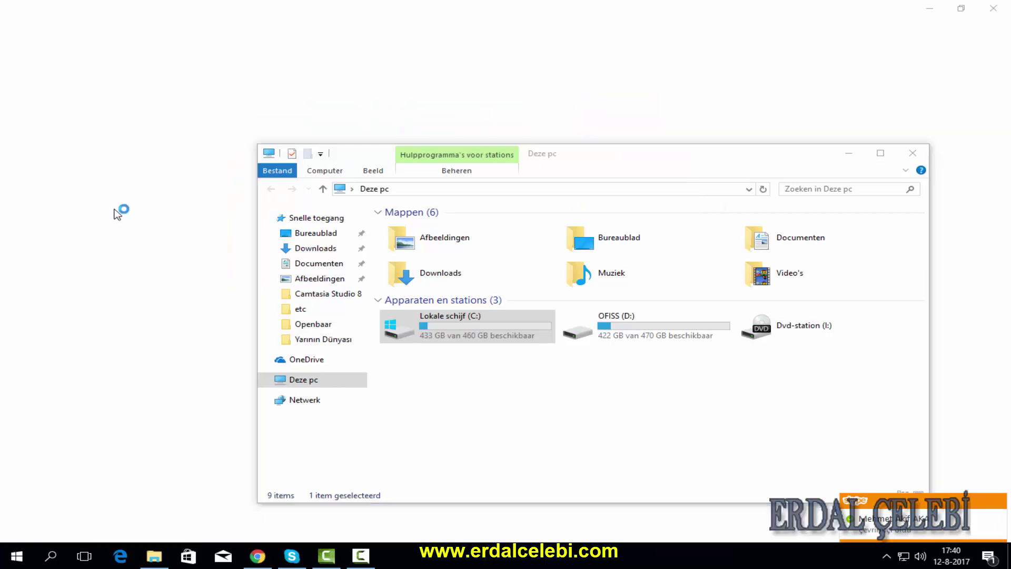
{"action": "left_click", "coordinate": [996, 8]}
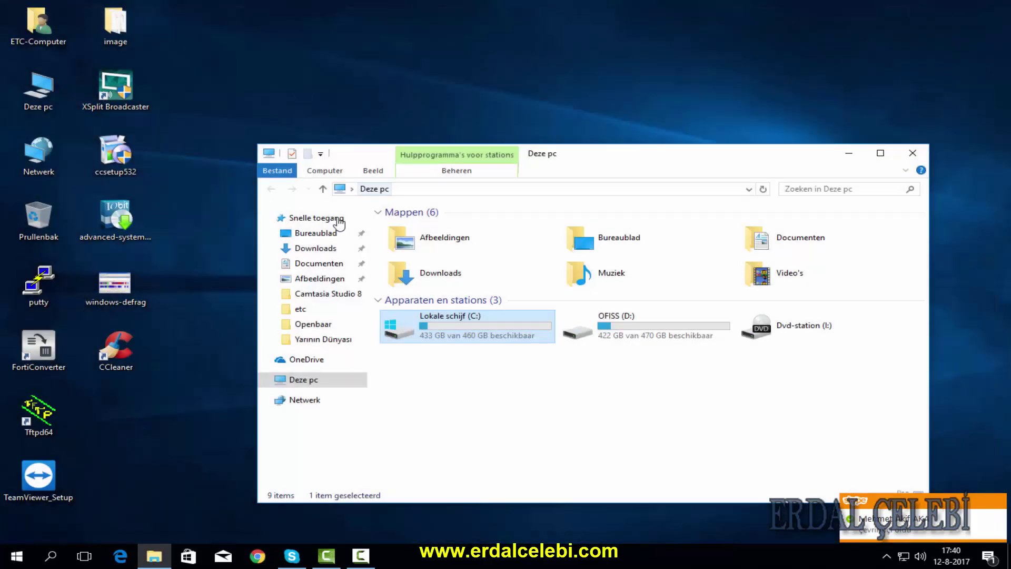
- Run the advanced-systemcare setup file from the desktop, close the Deze pc window and start the standard installation
{"action": "double_click", "coordinate": [110, 223]}
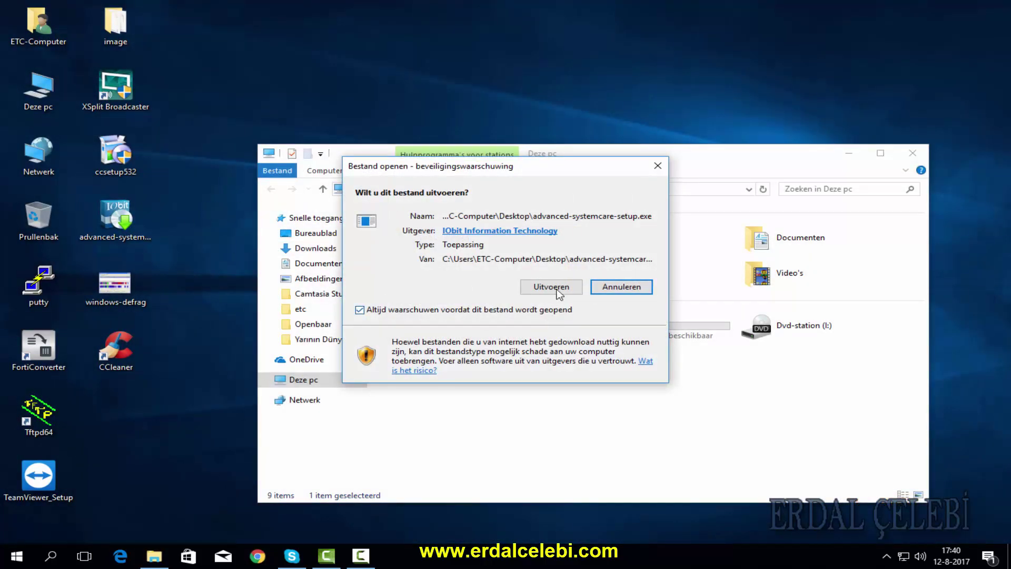
{"action": "left_click", "coordinate": [552, 287]}
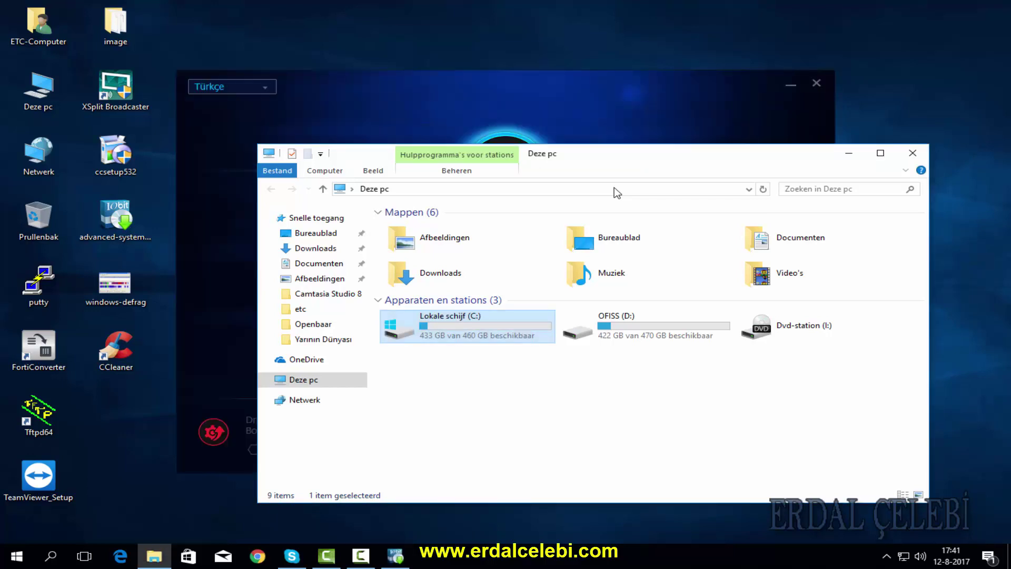
{"action": "left_click", "coordinate": [926, 152]}
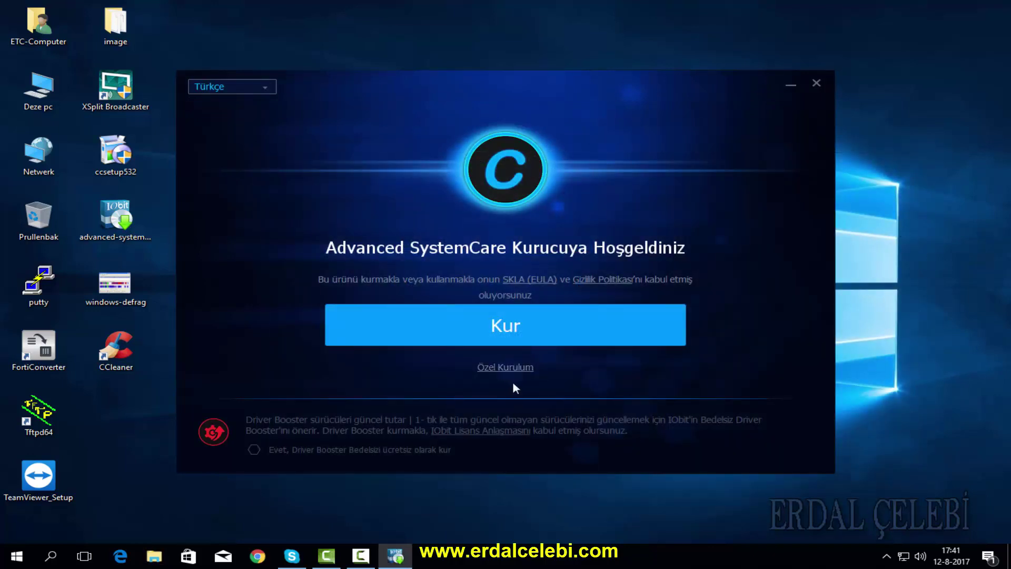
{"action": "left_click", "coordinate": [504, 328]}
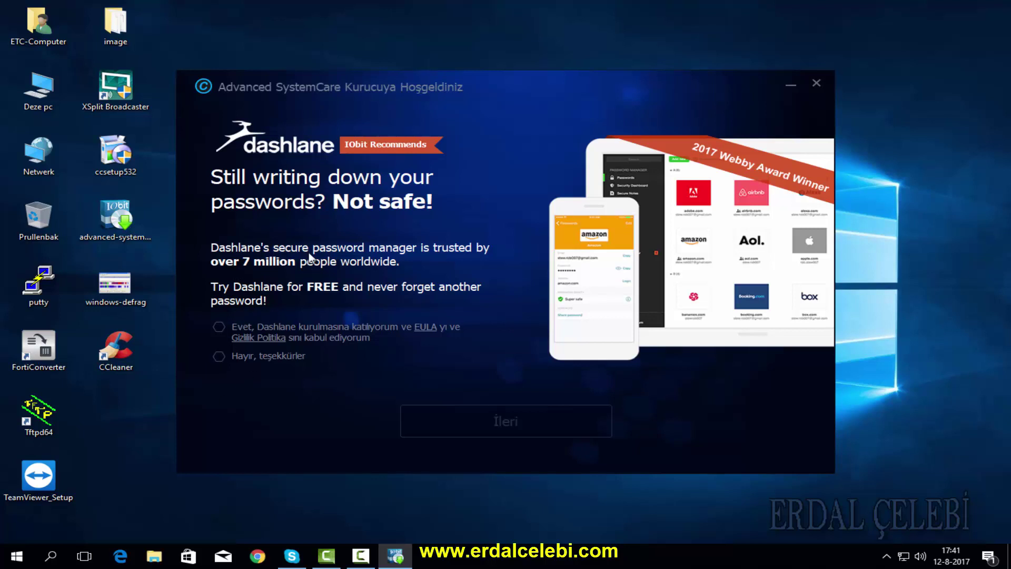
- Decline the Dashlane offer, continue the Advanced SystemCare installation and minimize its window
{"action": "left_click", "coordinate": [219, 327]}
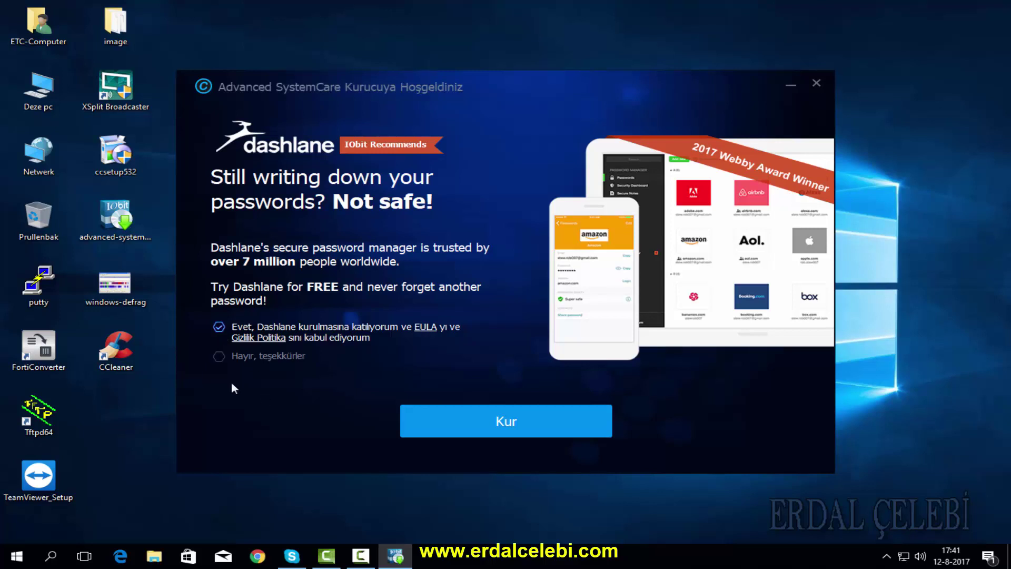
{"action": "left_click", "coordinate": [219, 356]}
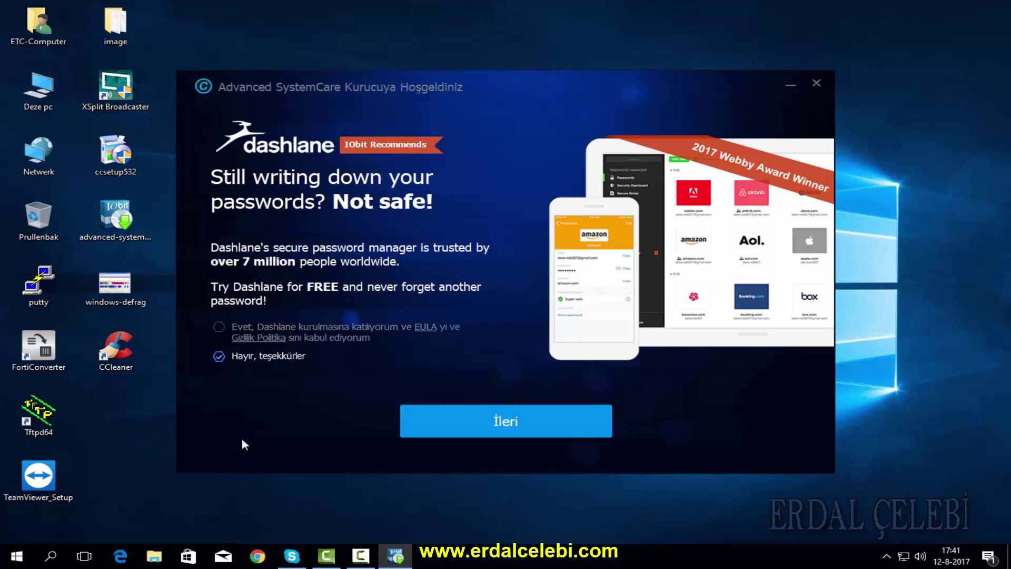
{"action": "left_click", "coordinate": [457, 428]}
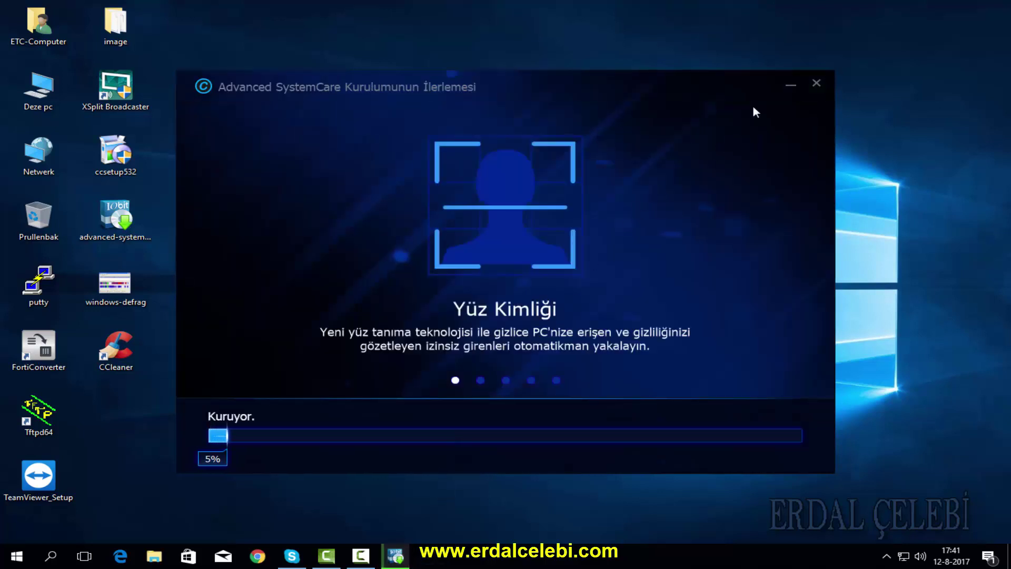
{"action": "left_click", "coordinate": [789, 86]}
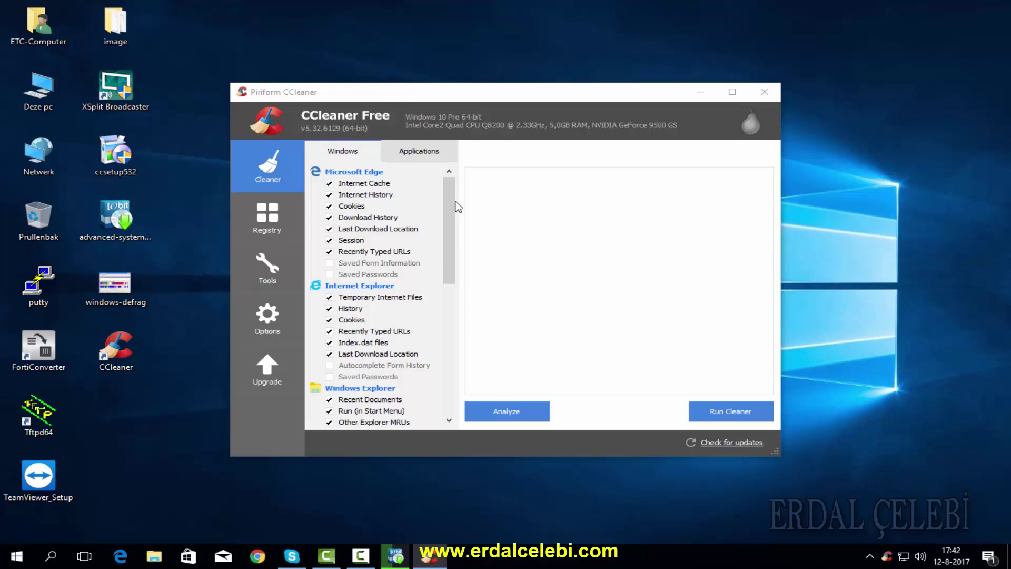
- Scan the registry for issues in CCleaner with all Registry Cleaner categories enabled
{"action": "mouse_move", "coordinate": [447, 271]}
{"action": "left_mouse_down"}
{"action": "mouse_move", "coordinate": [442, 402]}
{"action": "mouse_move", "coordinate": [458, 261]}
{"action": "left_mouse_up"}
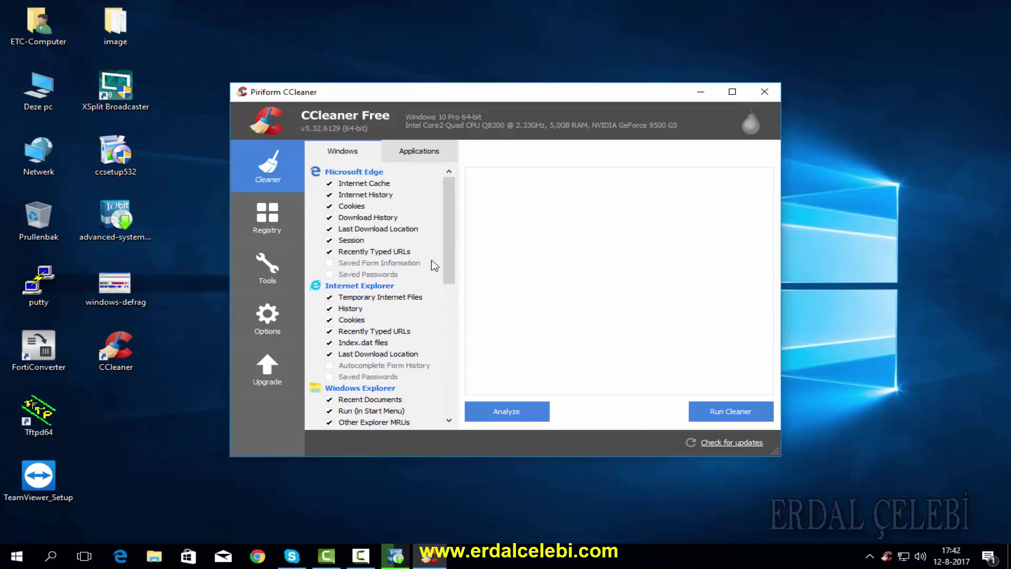
{"action": "left_click", "coordinate": [273, 218]}
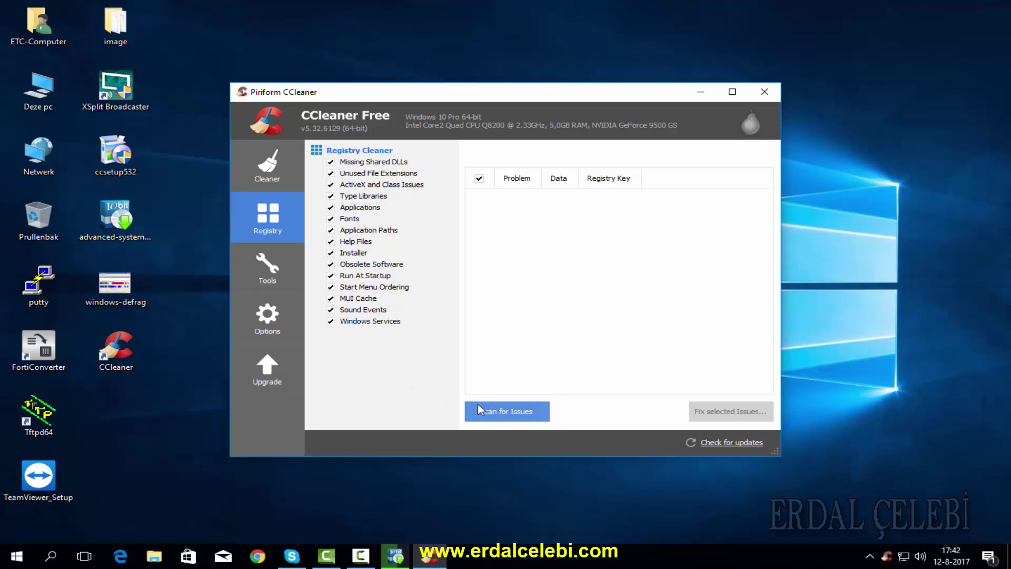
{"action": "left_click", "coordinate": [497, 419]}
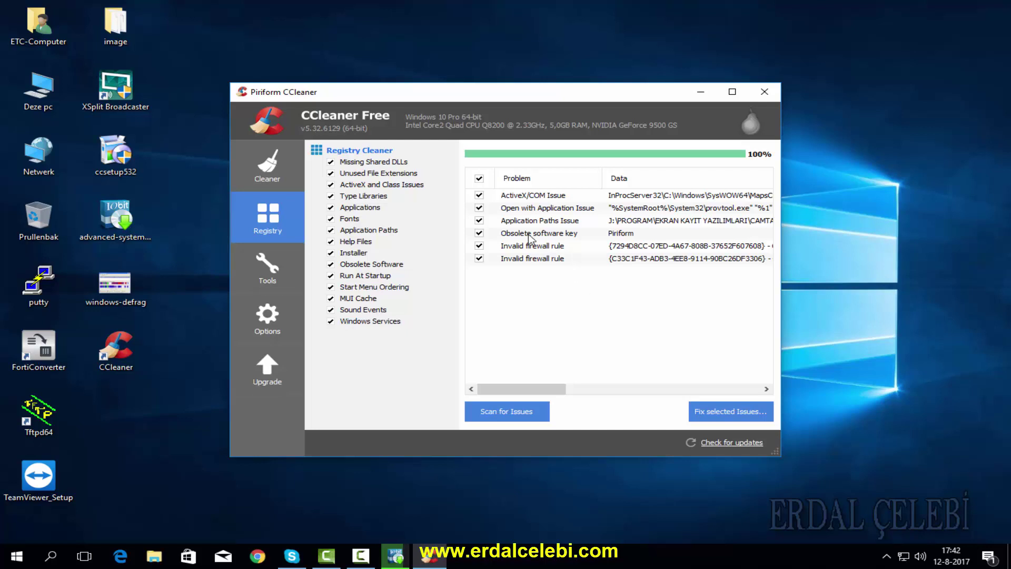
{"action": "left_click", "coordinate": [729, 416]}
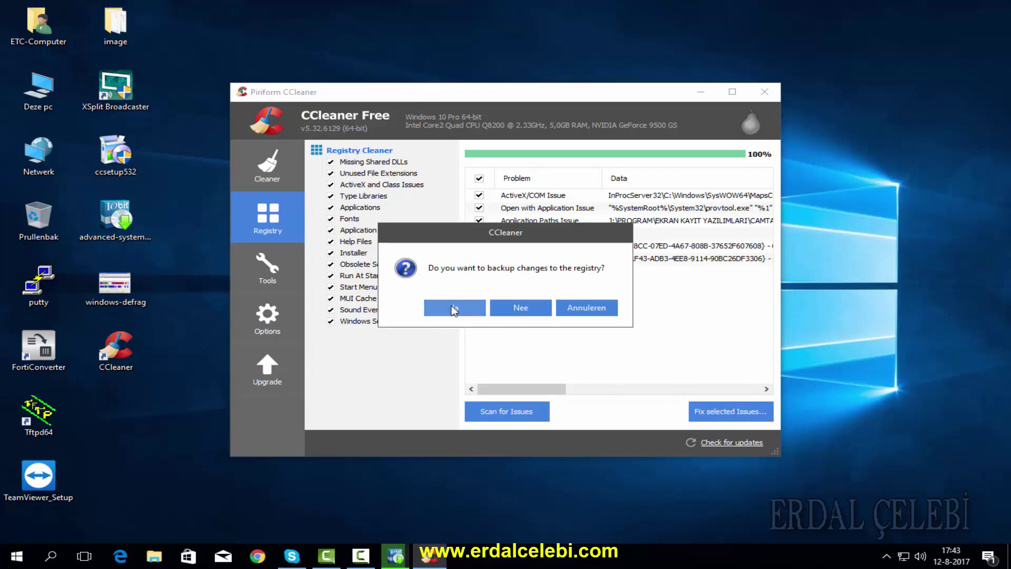
{"action": "left_click", "coordinate": [470, 310]}
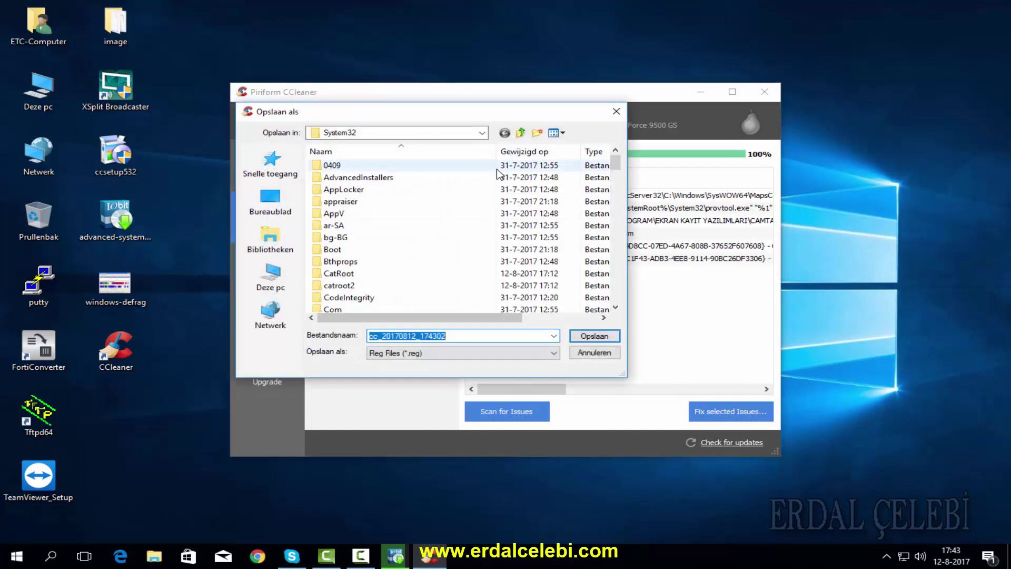
{"action": "left_click_drag", "start_coordinate": [396, 116], "coordinate": [456, 137]}
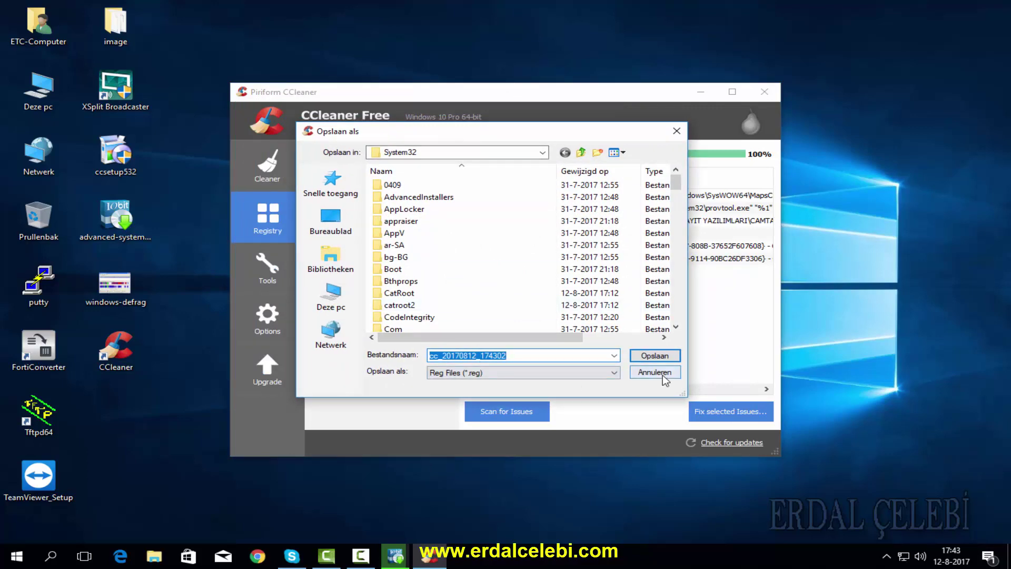
{"action": "left_click", "coordinate": [654, 355]}
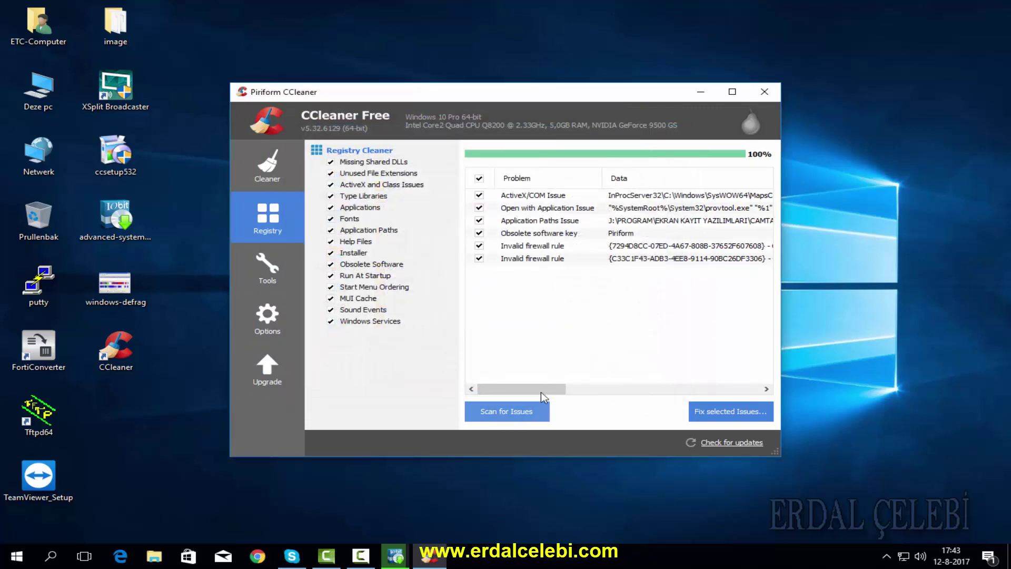
- Fix all the found registry issues one by one without a registry backup, minimizing the Advanced SystemCare installer when it appears
{"action": "left_click", "coordinate": [732, 412]}
{"action": "left_click", "coordinate": [520, 307]}
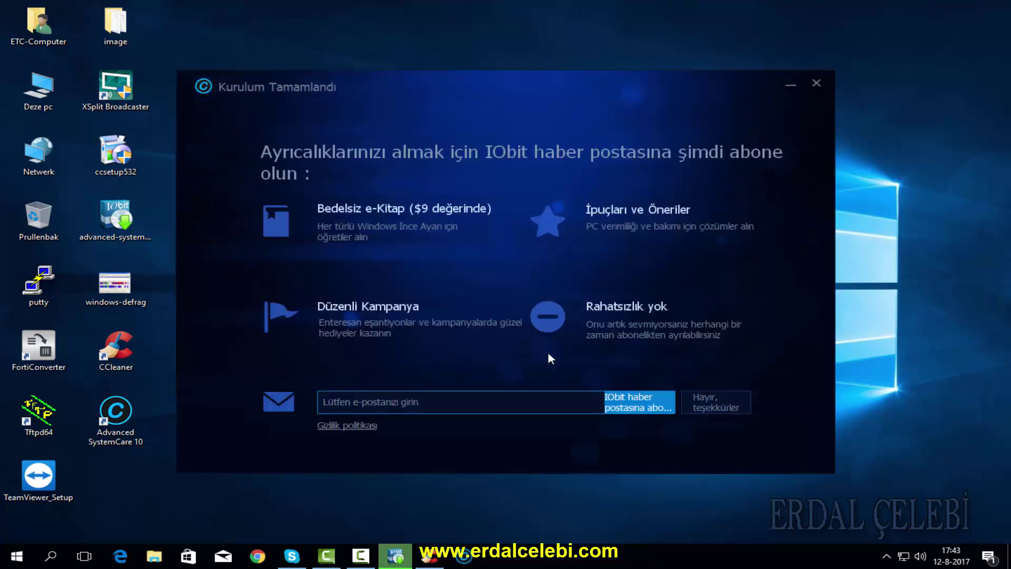
{"action": "left_click", "coordinate": [791, 86]}
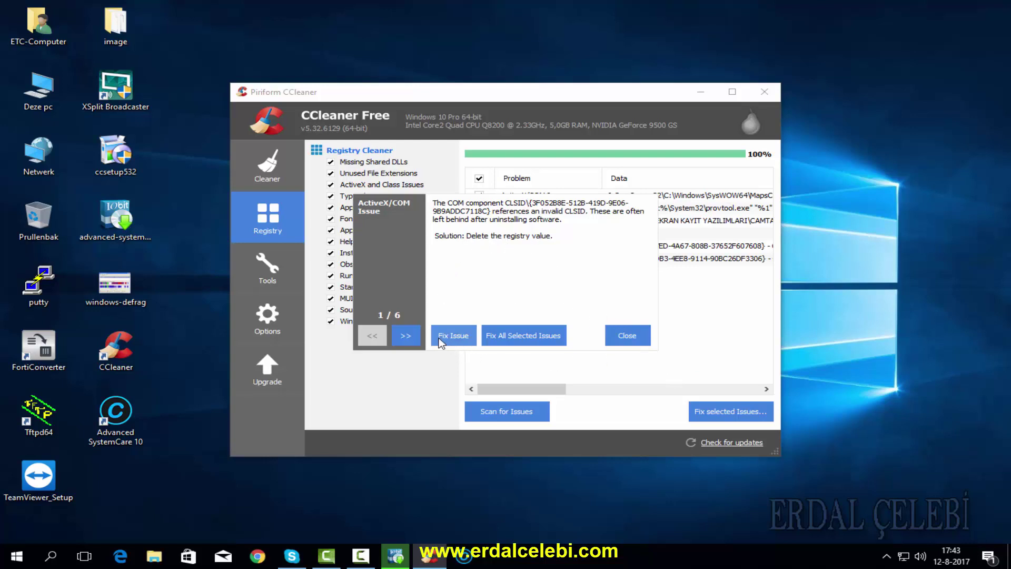
{"action": "left_click", "coordinate": [454, 335]}
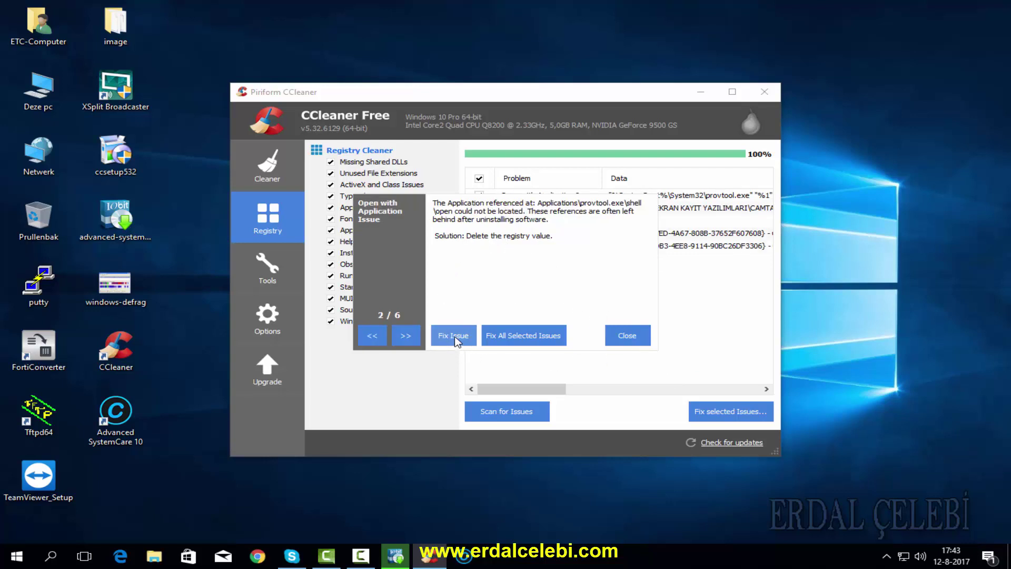
{"action": "left_click", "coordinate": [454, 336]}
{"action": "left_click", "coordinate": [454, 335]}
{"action": "left_click", "coordinate": [453, 335]}
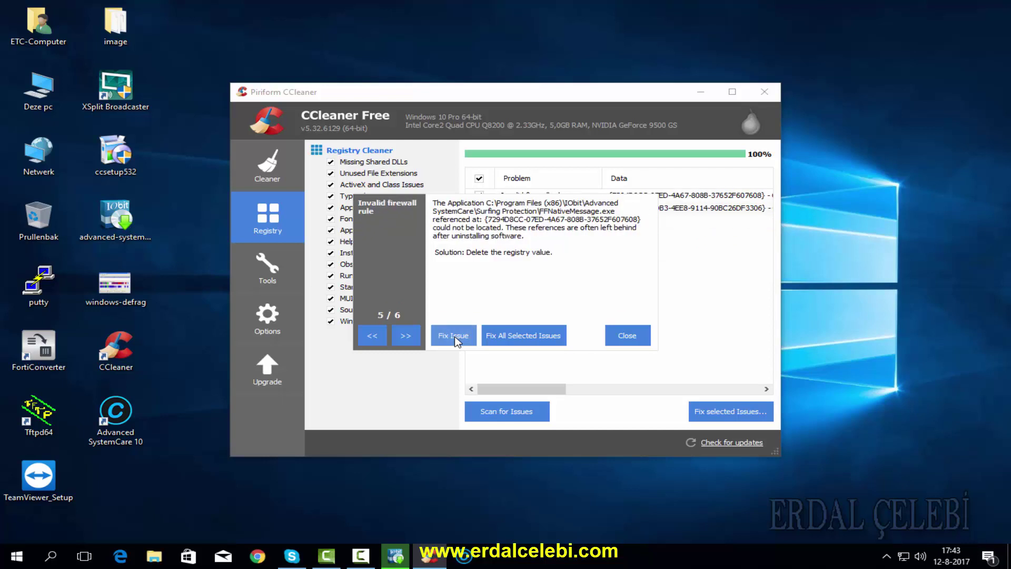
{"action": "left_click", "coordinate": [453, 335]}
{"action": "left_click", "coordinate": [455, 338]}
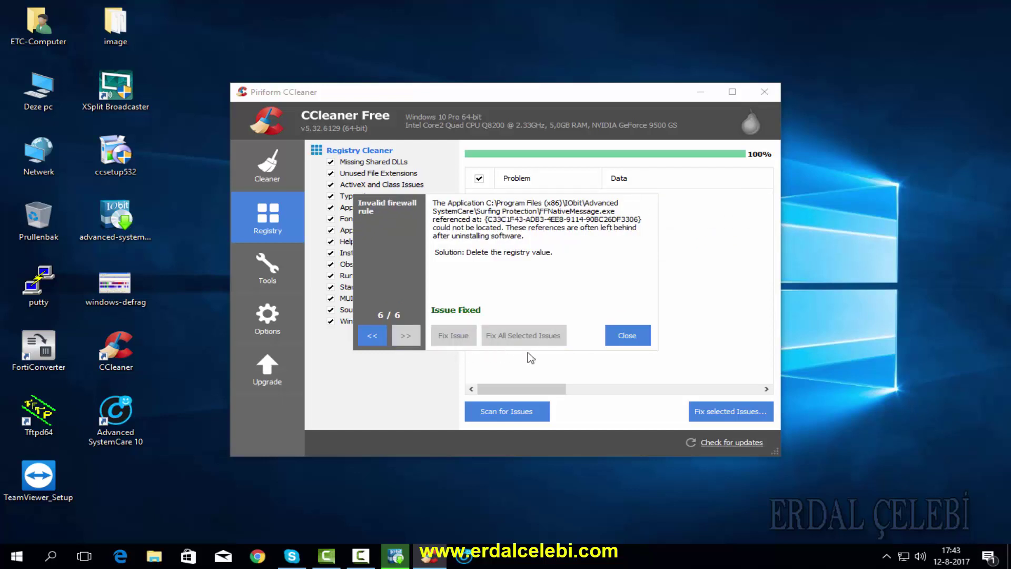
{"action": "left_click", "coordinate": [628, 336]}
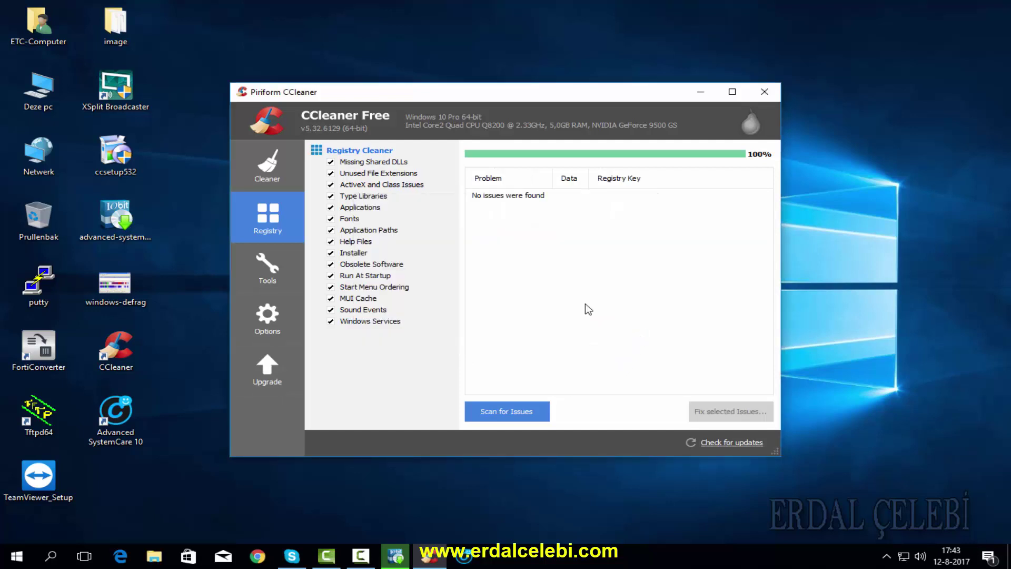
- Rescan the registry for issues in CCleaner and view the list of programs set to run at Windows startup
{"action": "left_click", "coordinate": [502, 410]}
{"action": "left_click", "coordinate": [248, 267]}
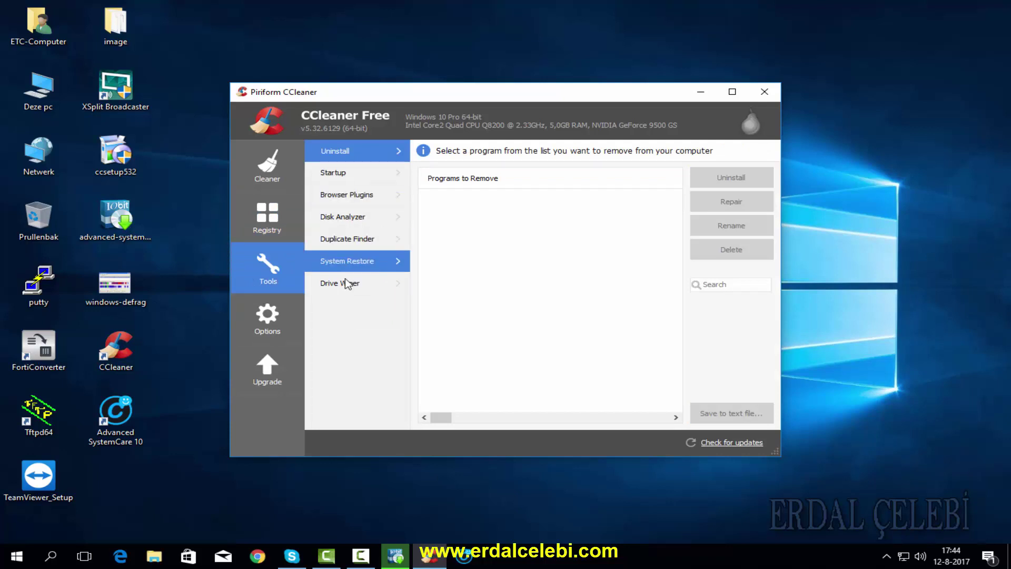
{"action": "left_click", "coordinate": [347, 180]}
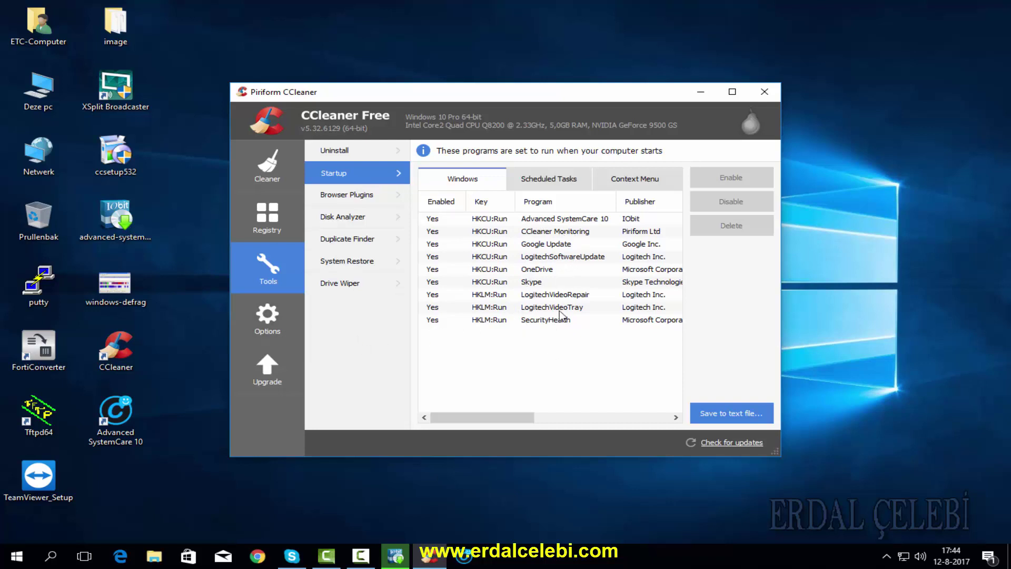
- Close CCleaner, dismiss its monitoring notification and open Advanced SystemCare 10 from the desktop
{"action": "left_click", "coordinate": [764, 91]}
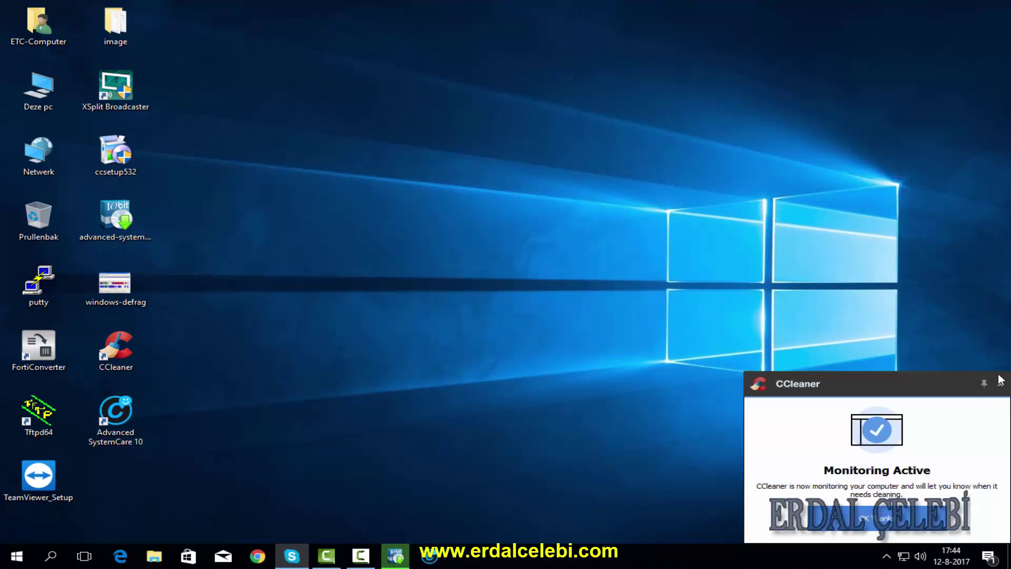
{"action": "left_click", "coordinate": [1000, 383]}
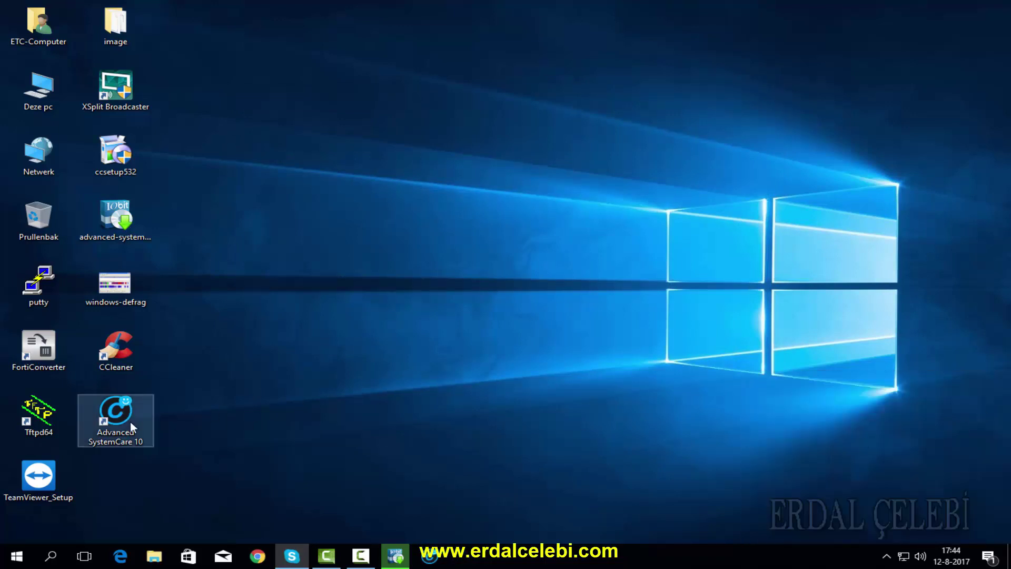
{"action": "double_click", "coordinate": [117, 413]}
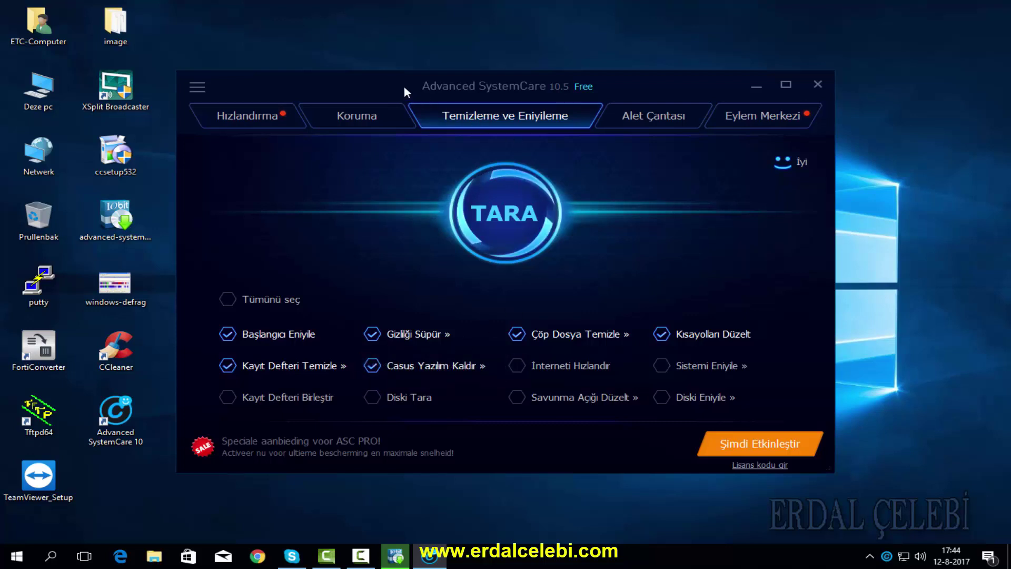
- Reposition the Advanced SystemCare window and run the cleaning and optimization scan (TARA) with the preselected categories
{"action": "left_click_drag", "start_coordinate": [404, 85], "coordinate": [463, 69]}
{"action": "left_click", "coordinate": [564, 198]}
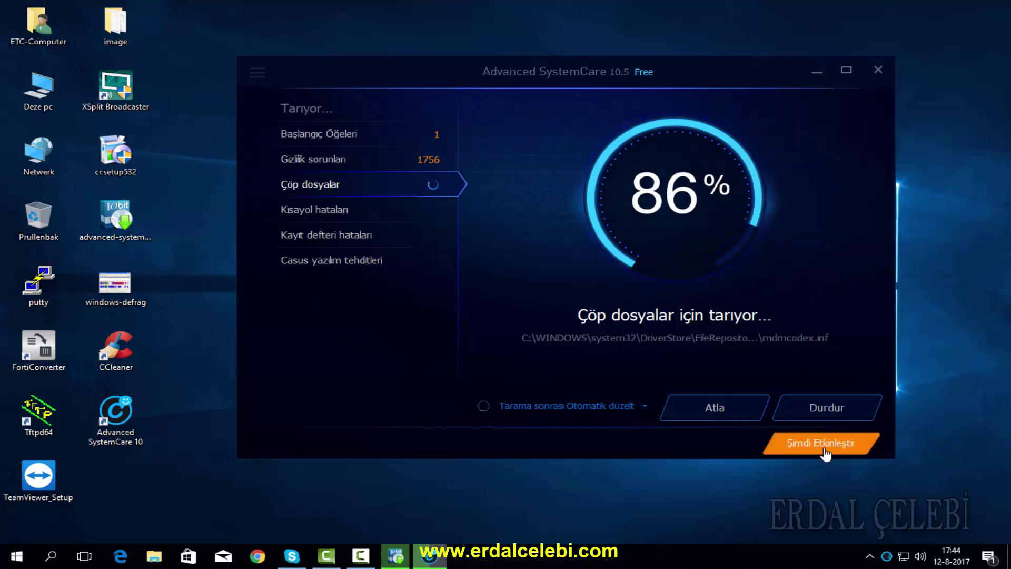
{"action": "mouse_move", "coordinate": [826, 451]}
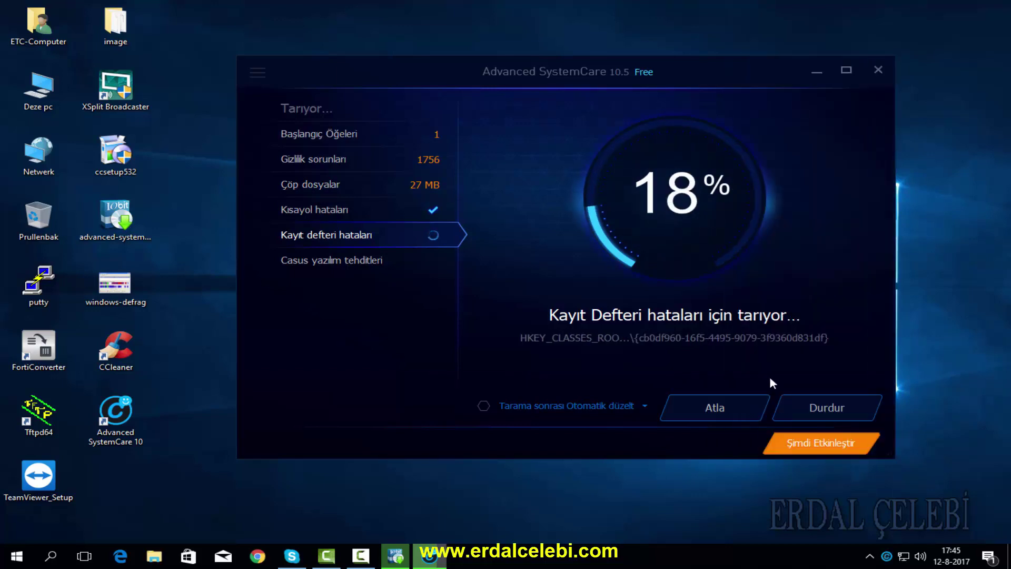
- Stop the running scan, start fixing the problems found so far and close the Advanced SystemCare window
{"action": "left_click", "coordinate": [851, 406]}
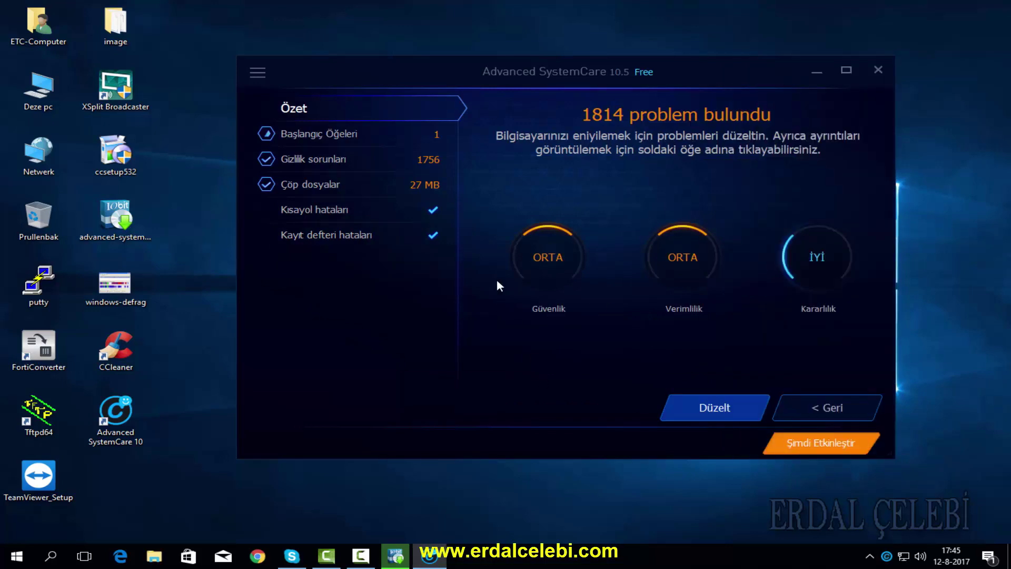
{"action": "left_click", "coordinate": [721, 408]}
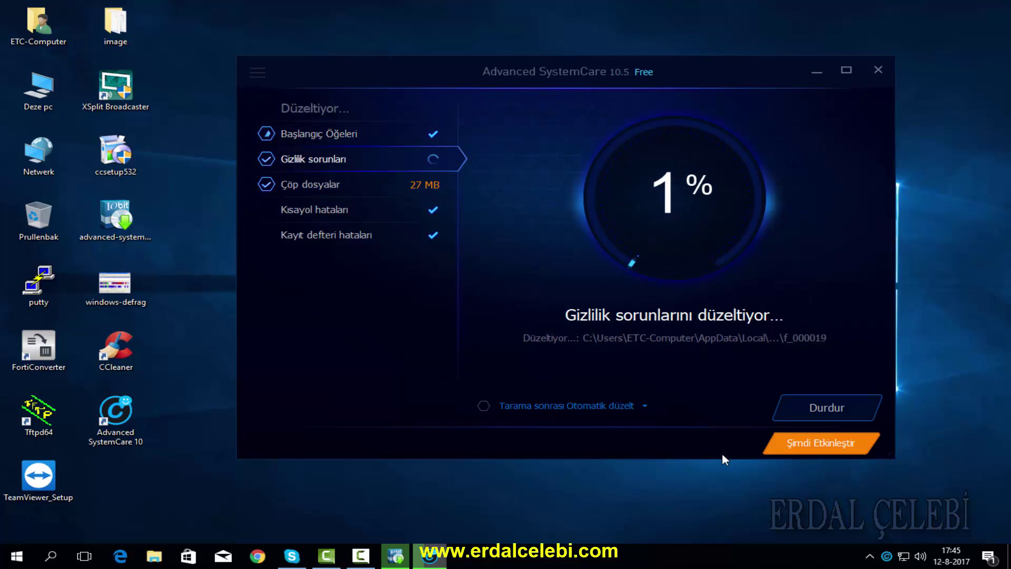
{"action": "left_click", "coordinate": [886, 75]}
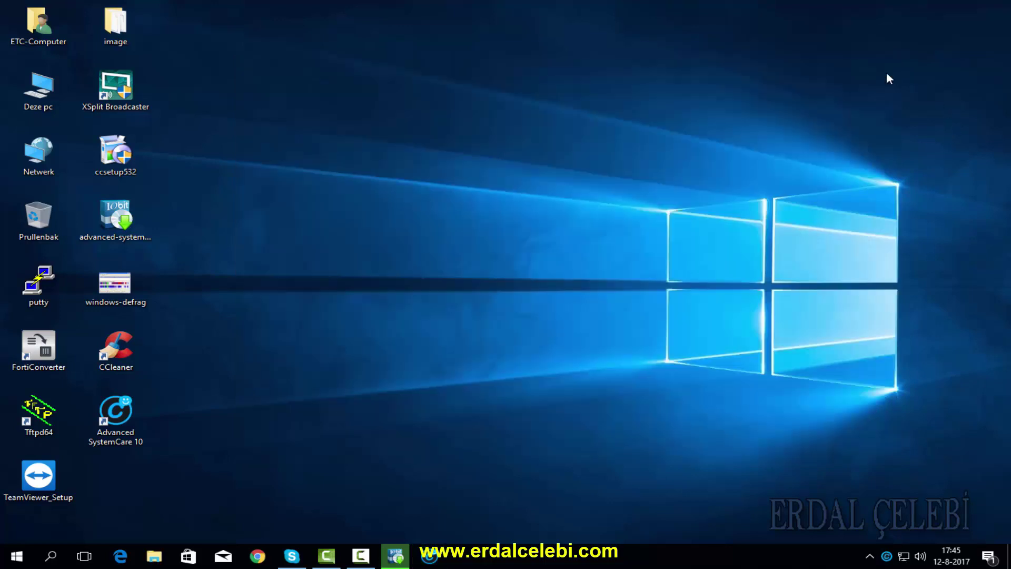